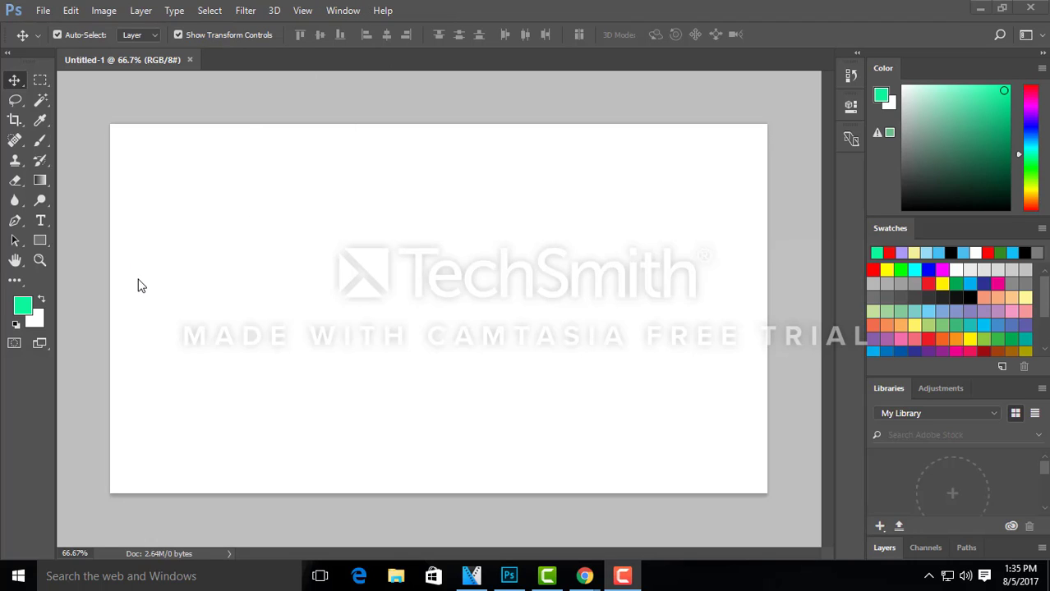
Step: Draw a rectangular marquee selection on the blank canvas, subtract an overlapping rectangle from it, and deselect
{"action": "left_click", "coordinate": [14, 82]}
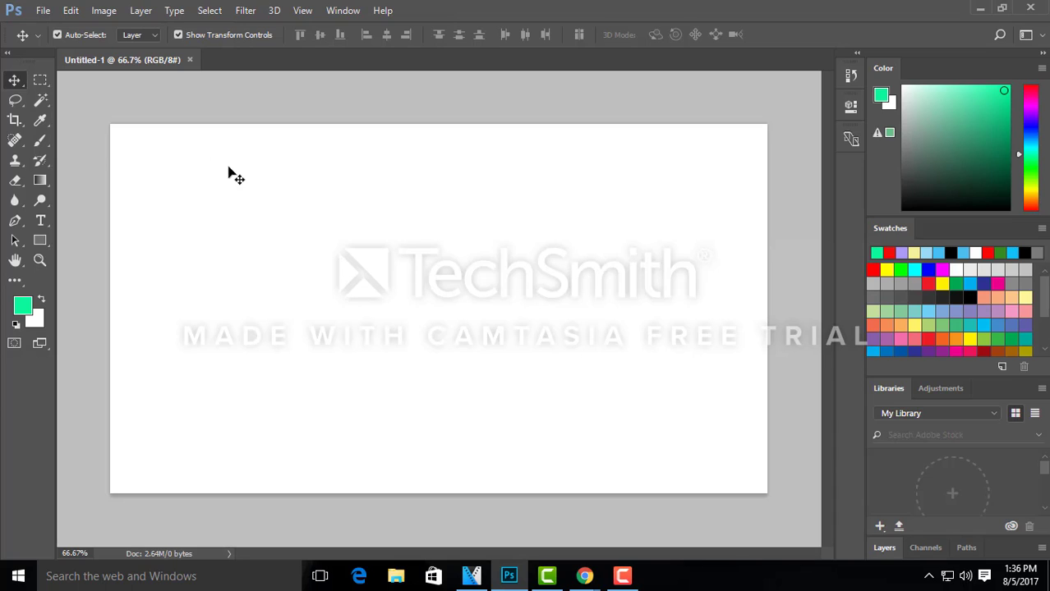
{"action": "left_click", "coordinate": [40, 81]}
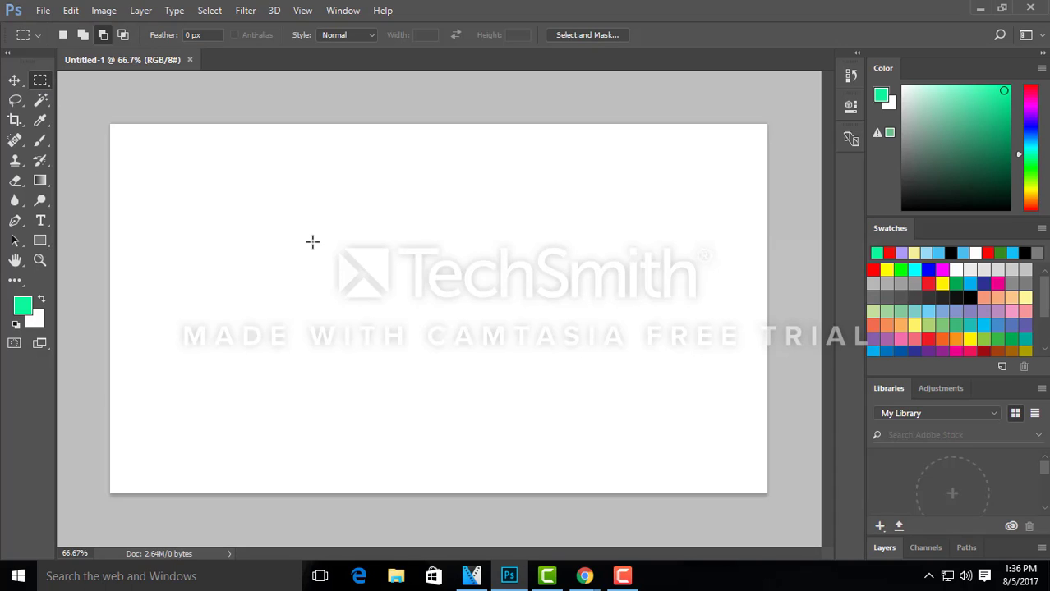
{"action": "left_click_drag", "start_coordinate": [277, 197], "coordinate": [606, 400]}
{"action": "left_click_drag", "start_coordinate": [280, 199], "coordinate": [620, 415]}
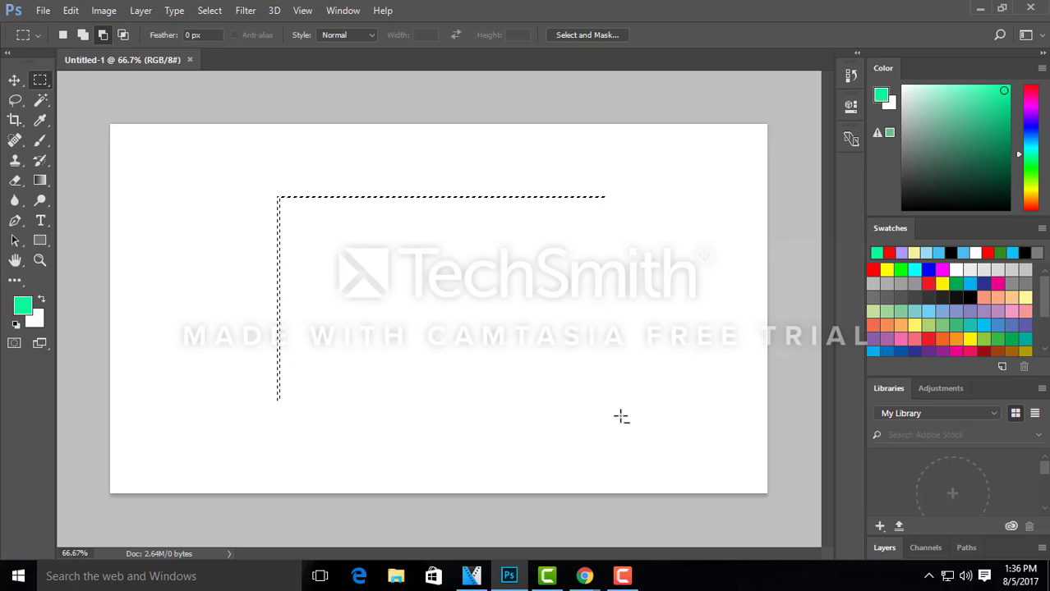
{"action": "left_click_drag", "start_coordinate": [441, 261], "coordinate": [614, 435]}
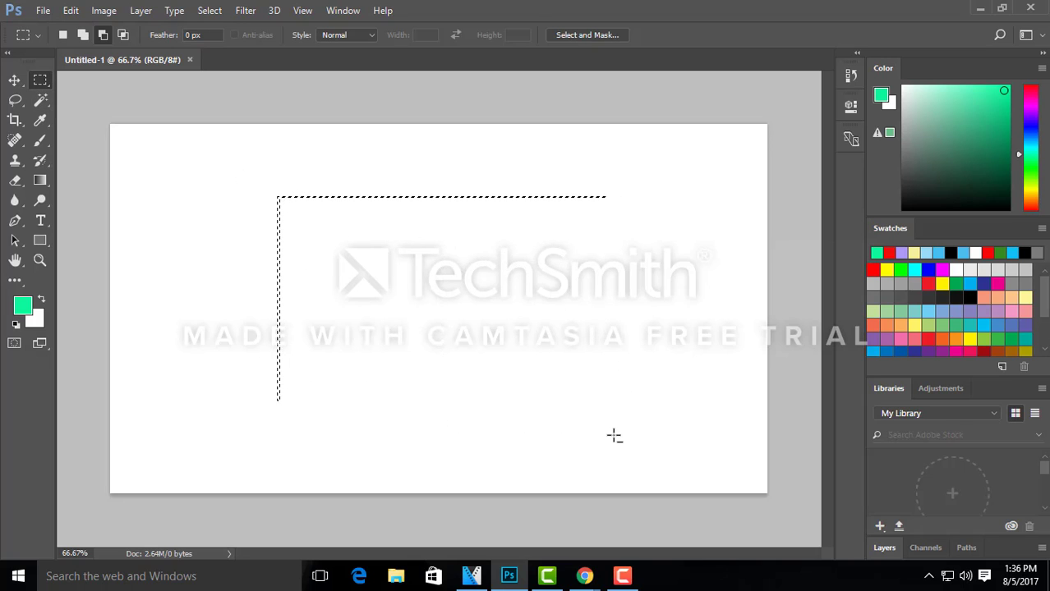
{"action": "key", "text": "ctrl+d"}
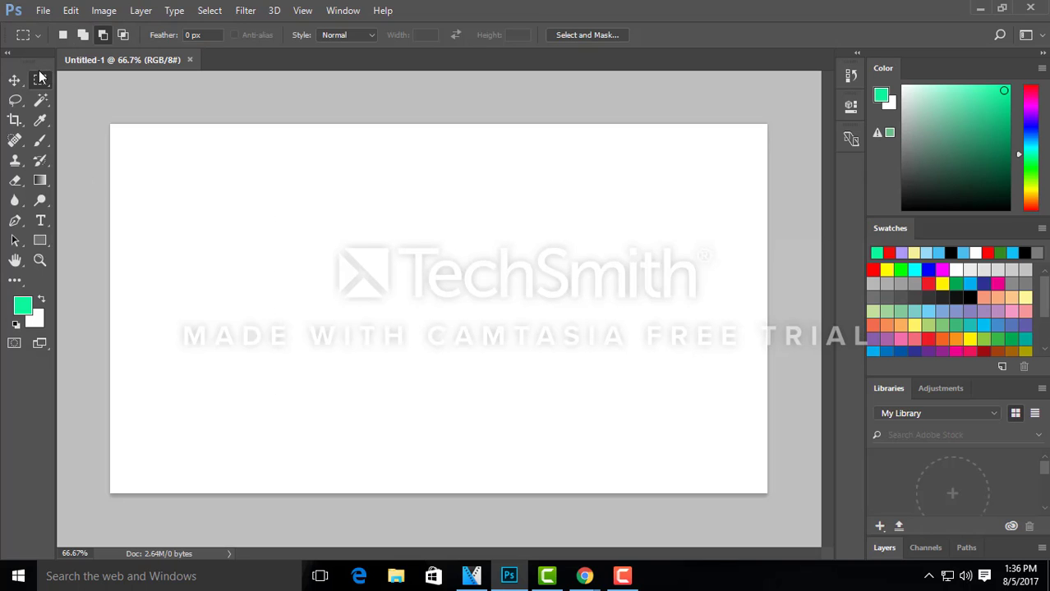
Step: Draw a large rectangular selection on the canvas, adding a rectangle at its upper-left corner and subtracting one from its lower-left area
{"action": "left_click_drag", "start_coordinate": [239, 173], "coordinate": [679, 446]}
{"action": "left_click", "coordinate": [62, 35]}
{"action": "left_click", "coordinate": [82, 35]}
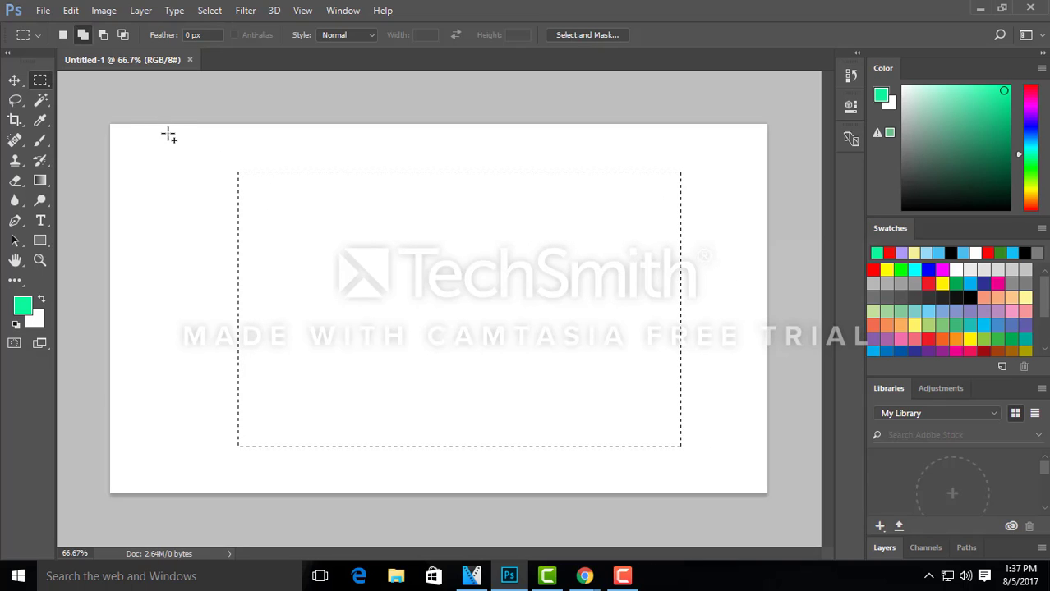
{"action": "left_click_drag", "start_coordinate": [168, 134], "coordinate": [318, 263]}
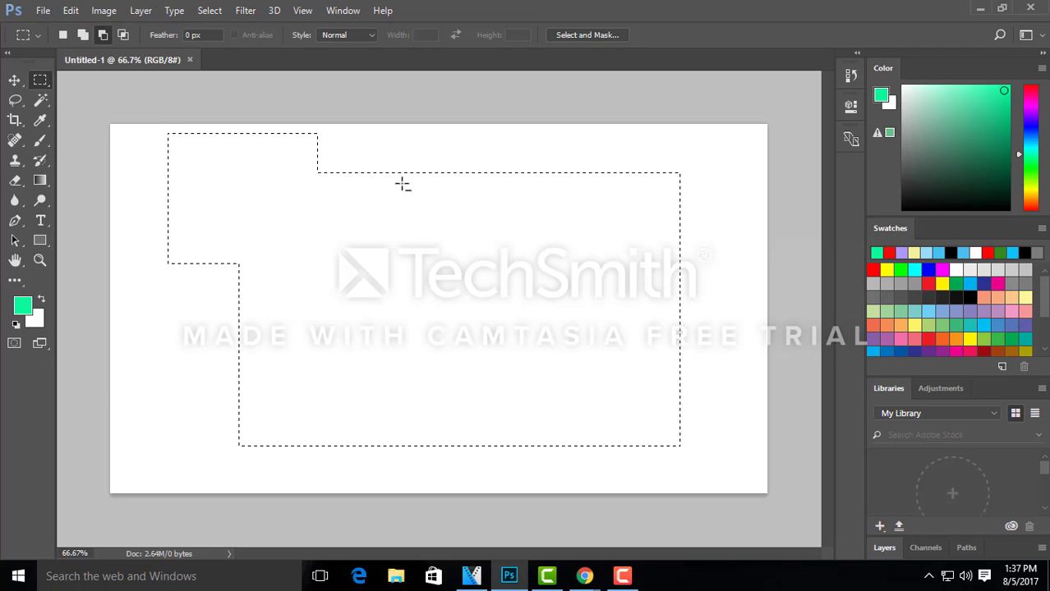
{"action": "left_click_drag", "start_coordinate": [230, 326], "coordinate": [593, 465]}
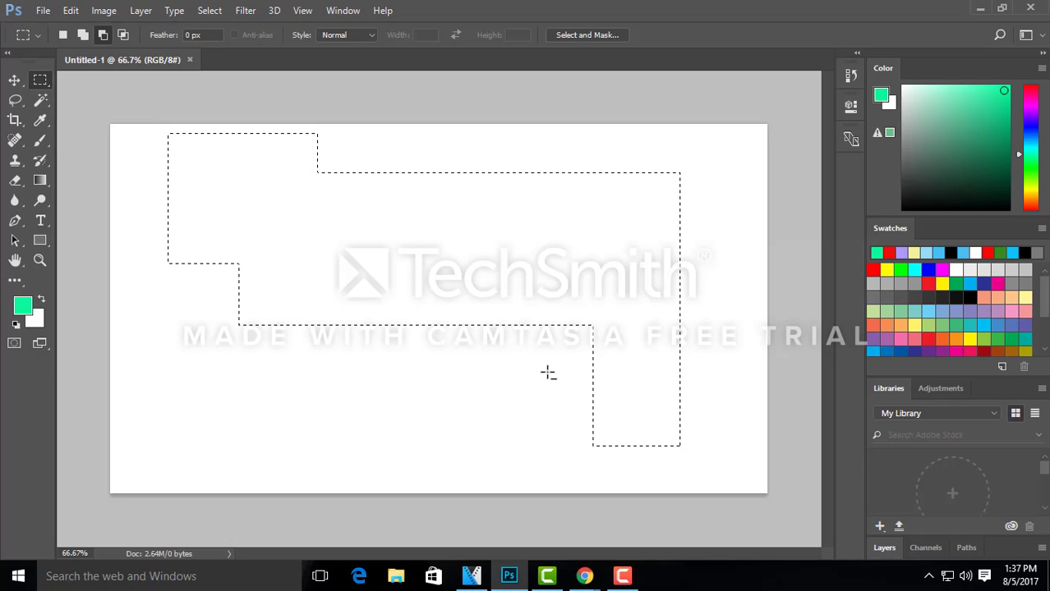
Step: Intersect the irregular selection with smaller rectangles inside it, and clear the selection
{"action": "left_click", "coordinate": [123, 35]}
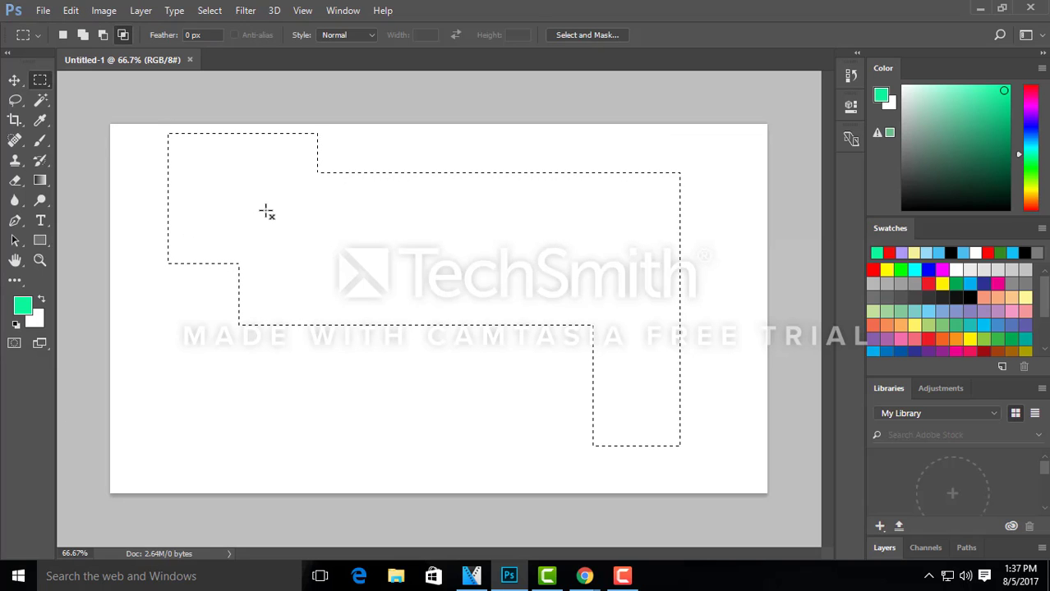
{"action": "left_click_drag", "start_coordinate": [270, 203], "coordinate": [655, 308]}
{"action": "left_click_drag", "start_coordinate": [455, 243], "coordinate": [485, 263]}
{"action": "left_click_drag", "start_coordinate": [328, 255], "coordinate": [404, 327]}
{"action": "left_click", "coordinate": [526, 221]}
{"action": "left_click_drag", "start_coordinate": [463, 258], "coordinate": [482, 275]}
{"action": "left_click", "coordinate": [482, 275]}
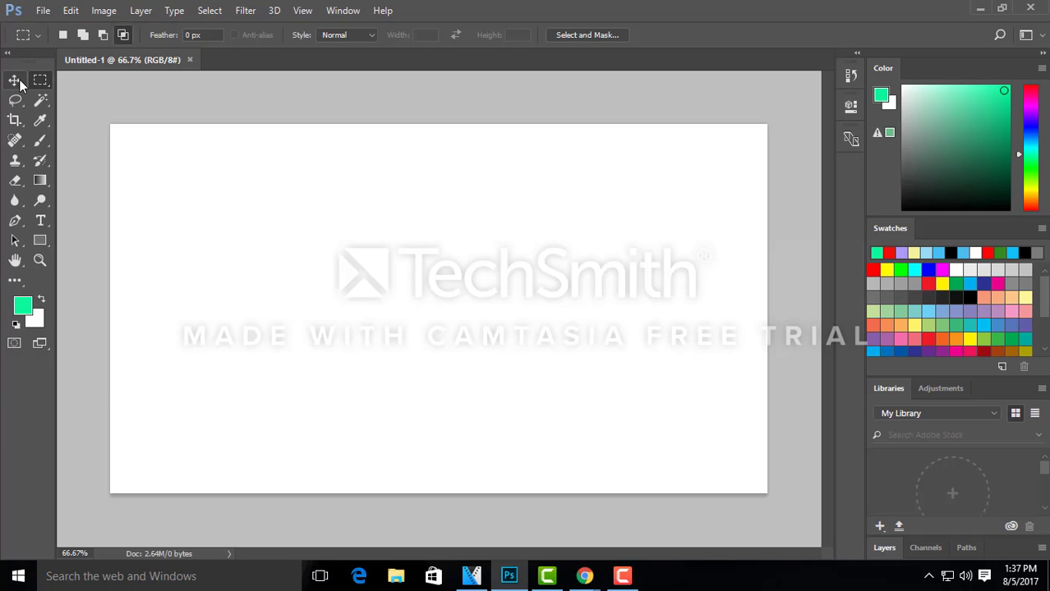
Step: Open the depositphotos_5268871-stock-photo-dirty-wall-texture image from New folder on the Desktop
{"action": "left_click", "coordinate": [43, 10]}
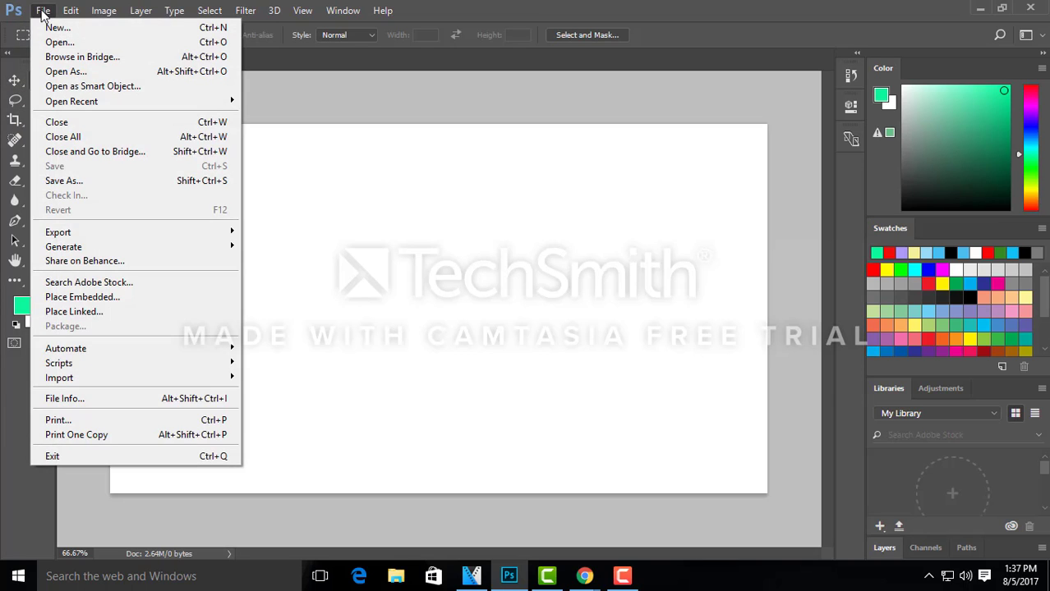
{"action": "left_click", "coordinate": [54, 38]}
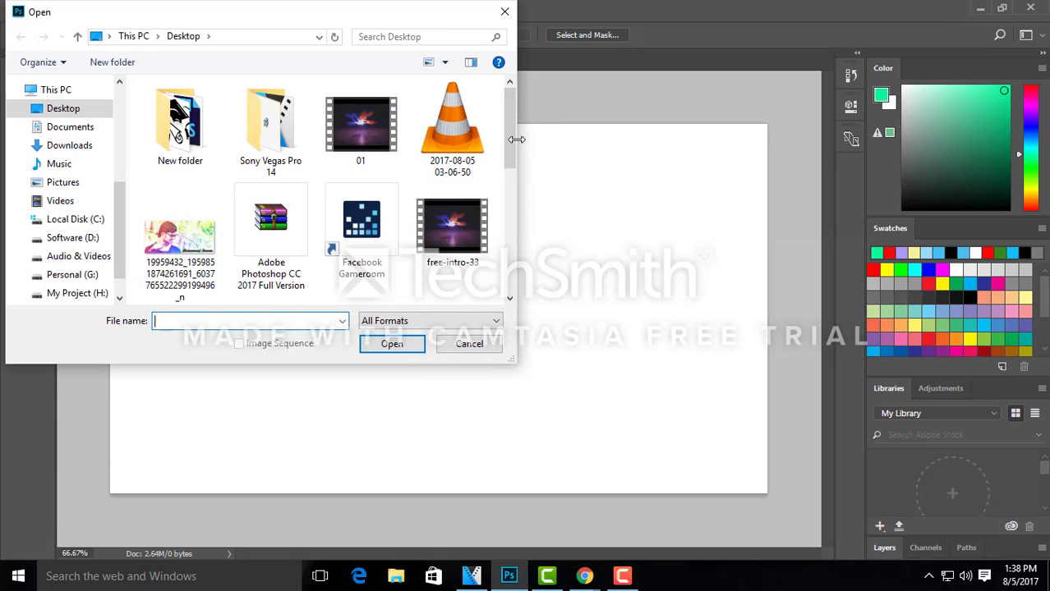
{"action": "left_click", "coordinate": [194, 157]}
{"action": "double_click", "coordinate": [195, 157]}
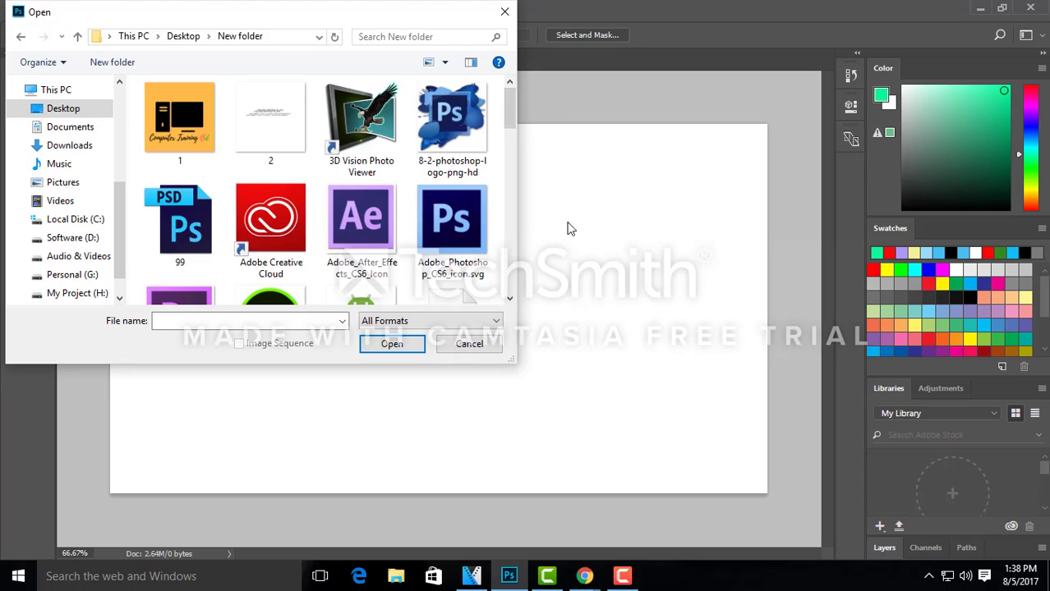
{"action": "left_click_drag", "start_coordinate": [509, 118], "coordinate": [495, 228]}
{"action": "scroll", "coordinate": [495, 234], "scroll_direction": "down", "scroll_amount": 1}
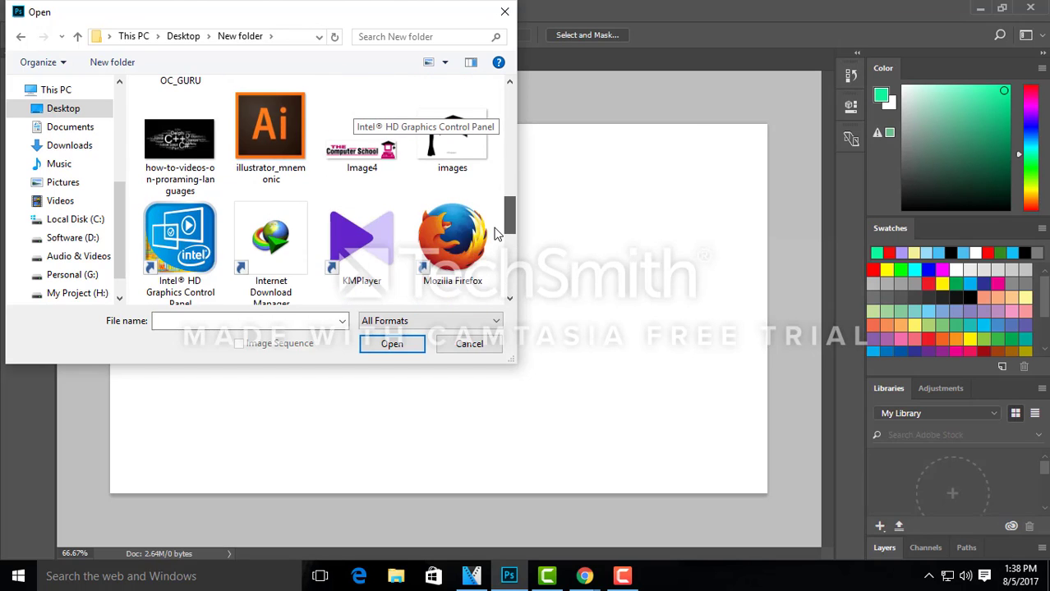
{"action": "scroll", "coordinate": [493, 218], "scroll_direction": "up", "scroll_amount": 3}
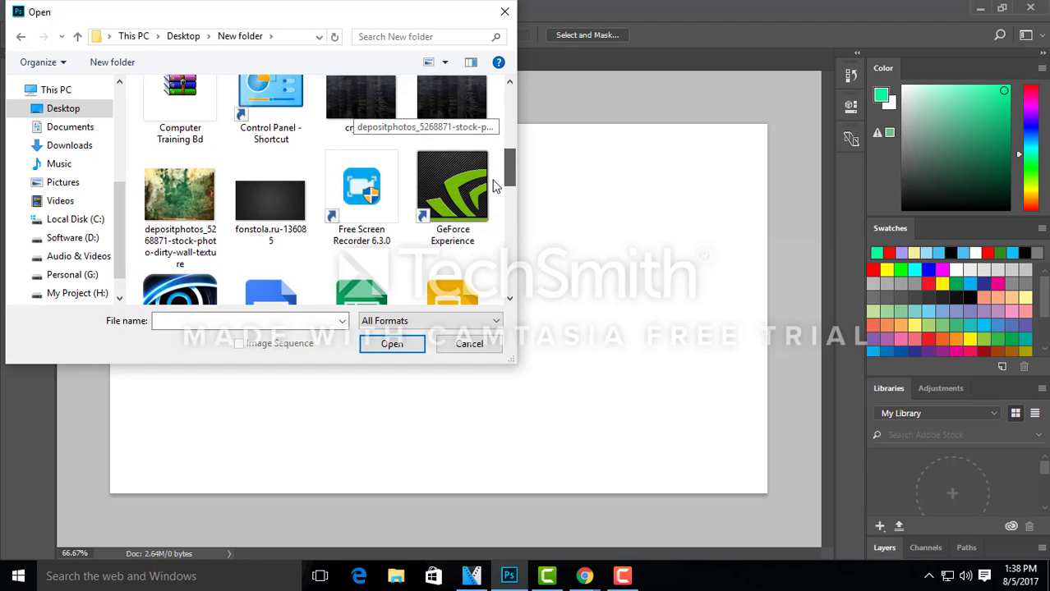
{"action": "scroll", "coordinate": [493, 172], "scroll_direction": "up", "scroll_amount": 1}
{"action": "left_click", "coordinate": [171, 294]}
{"action": "double_click", "coordinate": [164, 261]}
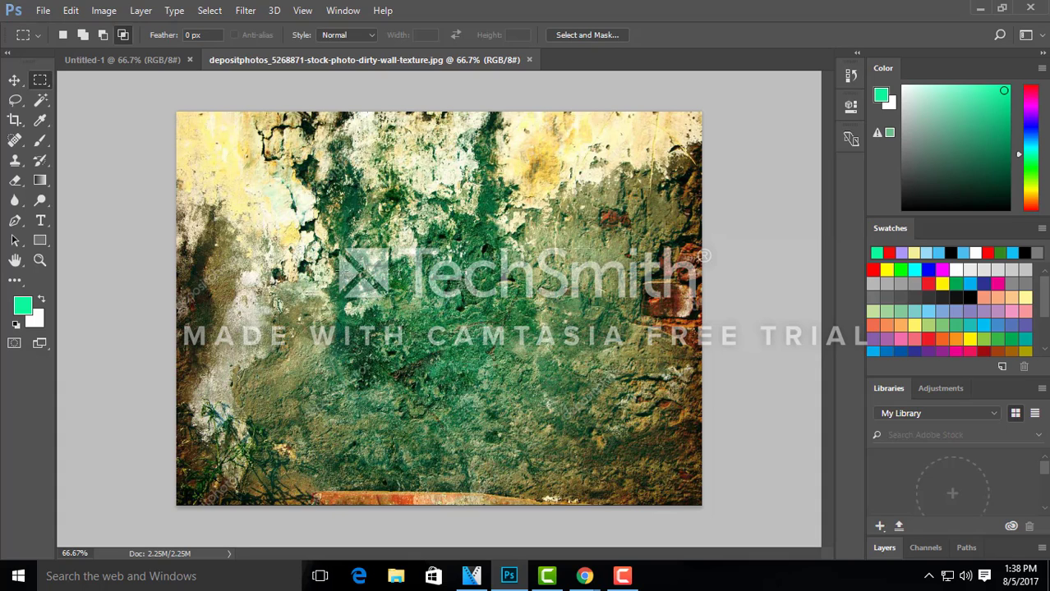
Step: Select a rectangular area near the centre of the wall texture, set the marquee to new selection mode, and copy the area
{"action": "left_click_drag", "start_coordinate": [341, 270], "coordinate": [530, 402]}
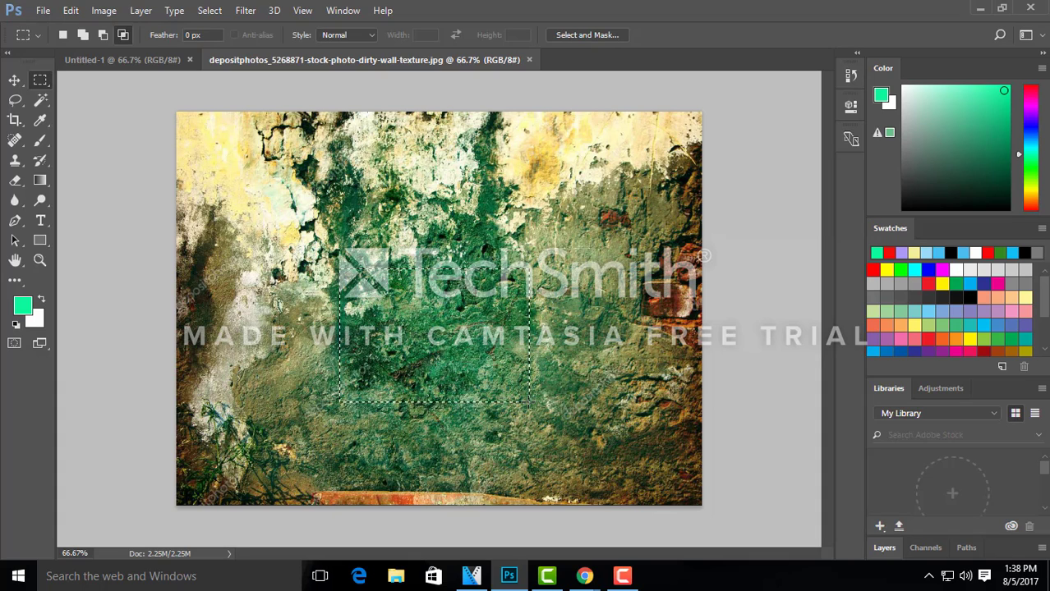
{"action": "left_click", "coordinate": [63, 35]}
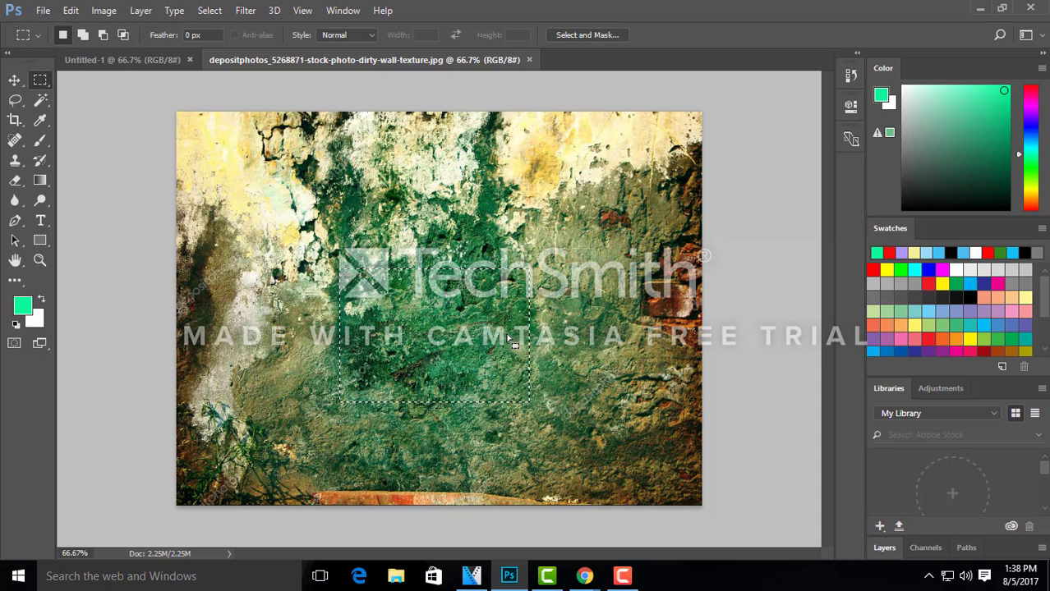
{"action": "left_click", "coordinate": [70, 12]}
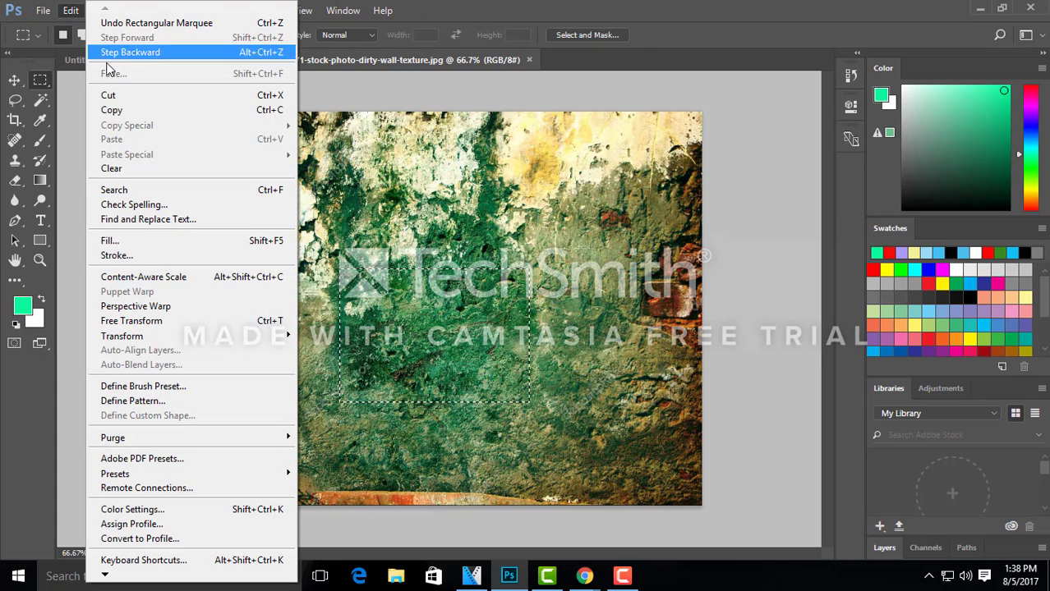
{"action": "left_click", "coordinate": [123, 110]}
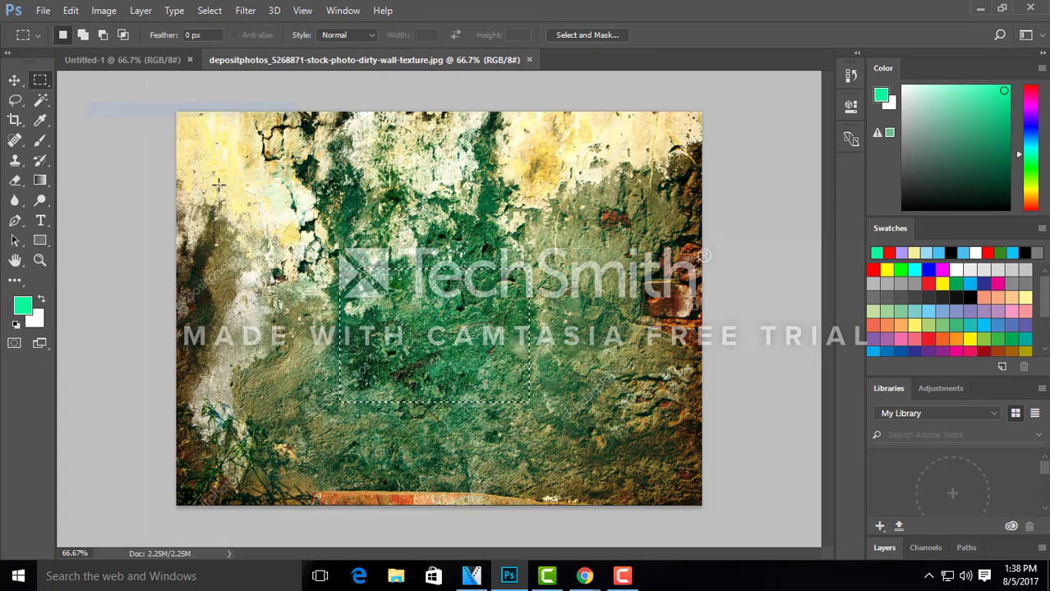
Step: Paste the copied wall rectangle into Untitled-1, and copy and paste the same area again as a second layer
{"action": "left_click", "coordinate": [137, 61]}
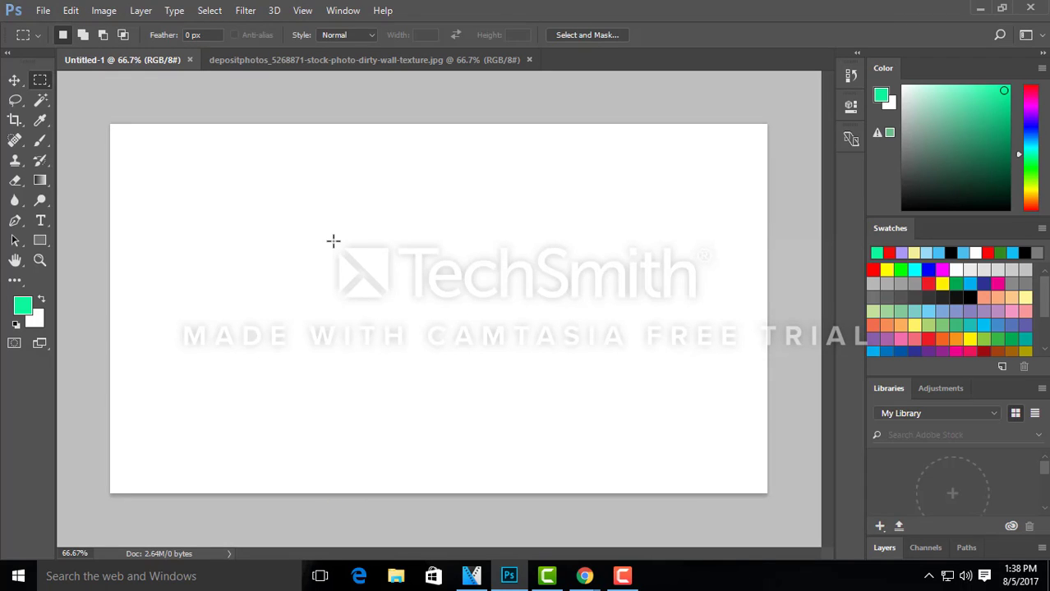
{"action": "left_click", "coordinate": [71, 10]}
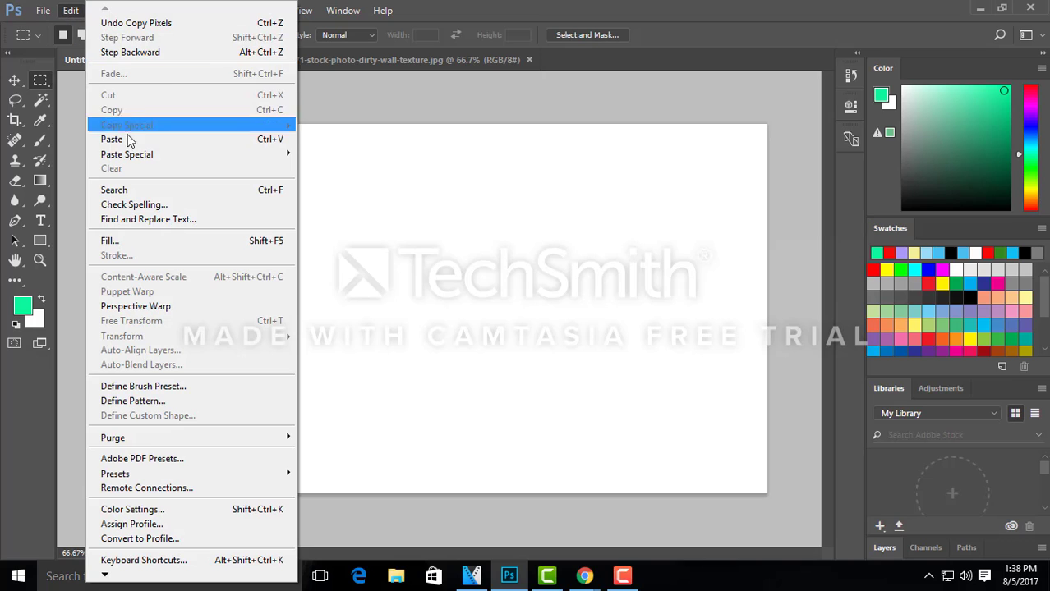
{"action": "left_click", "coordinate": [130, 141]}
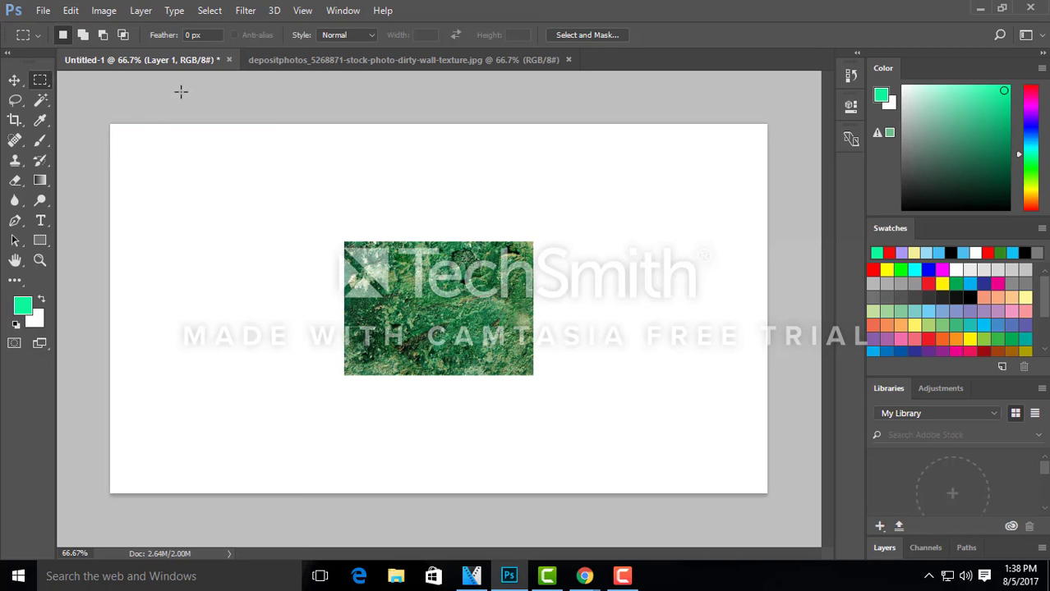
{"action": "left_click", "coordinate": [307, 64]}
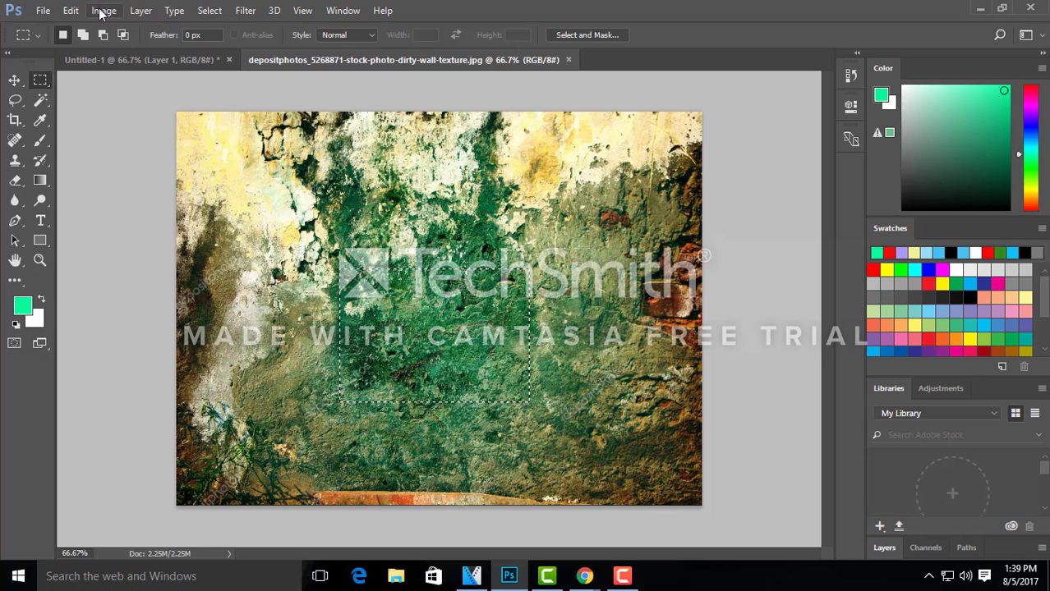
{"action": "left_click", "coordinate": [124, 60]}
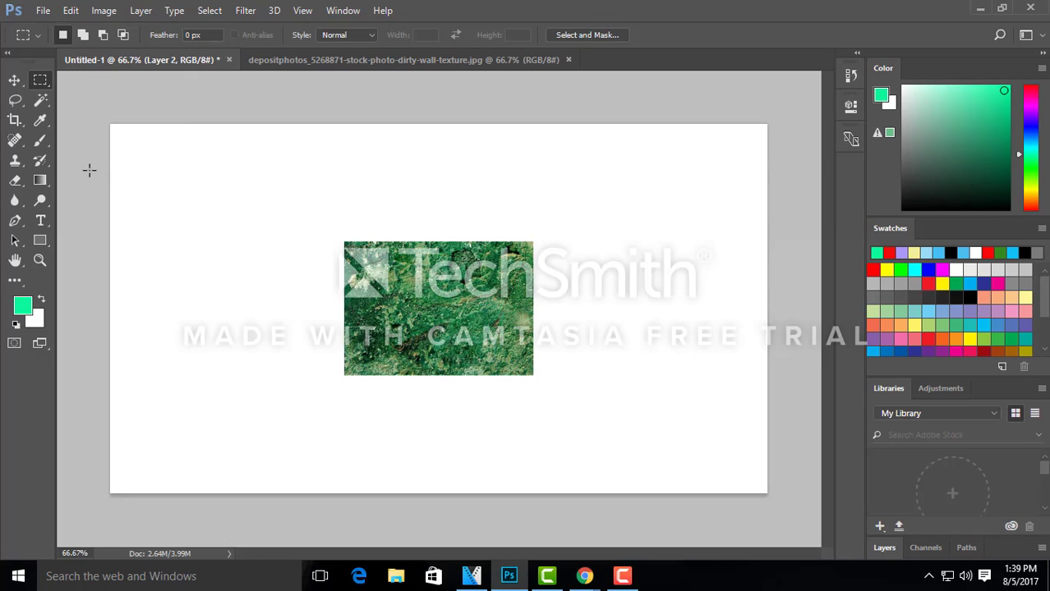
Step: Copy a circular area from the upper-right part of the wall texture with the Elliptical Marquee tool and paste it into Untitled-1
{"action": "right_click", "coordinate": [43, 83]}
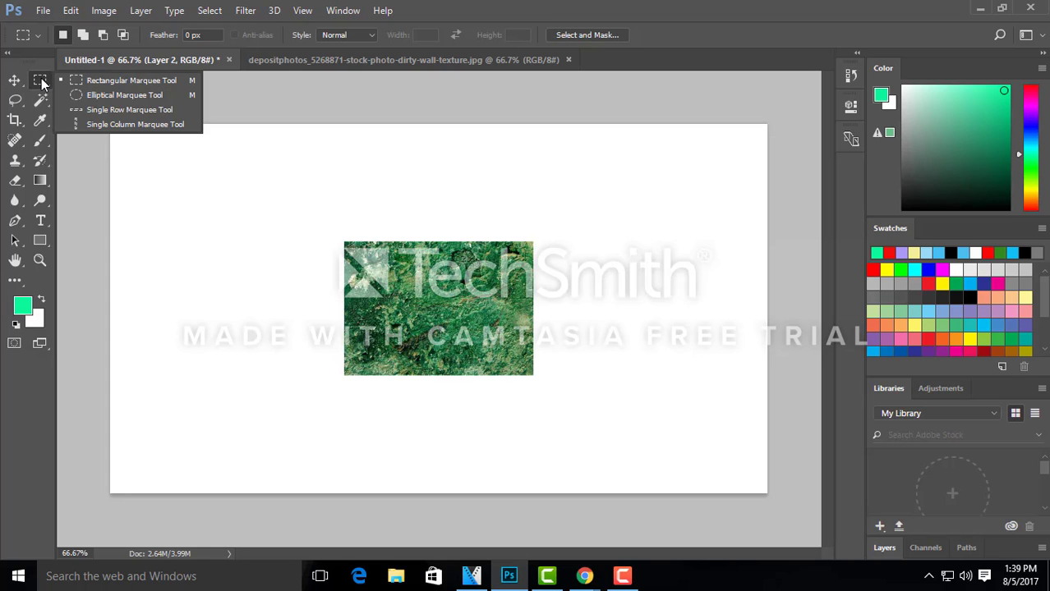
{"action": "left_click", "coordinate": [86, 92]}
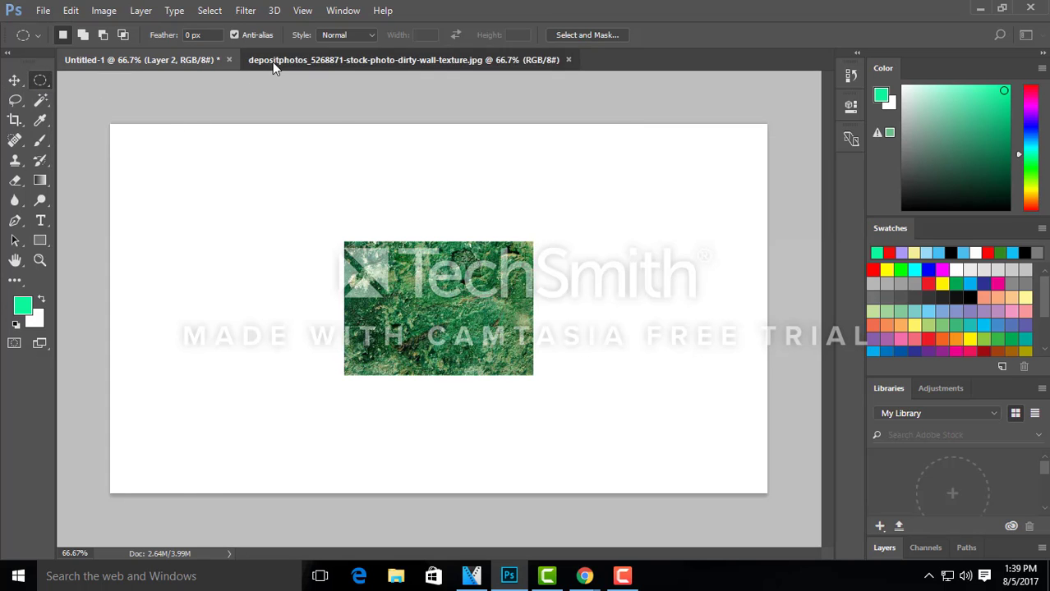
{"action": "left_click", "coordinate": [274, 61]}
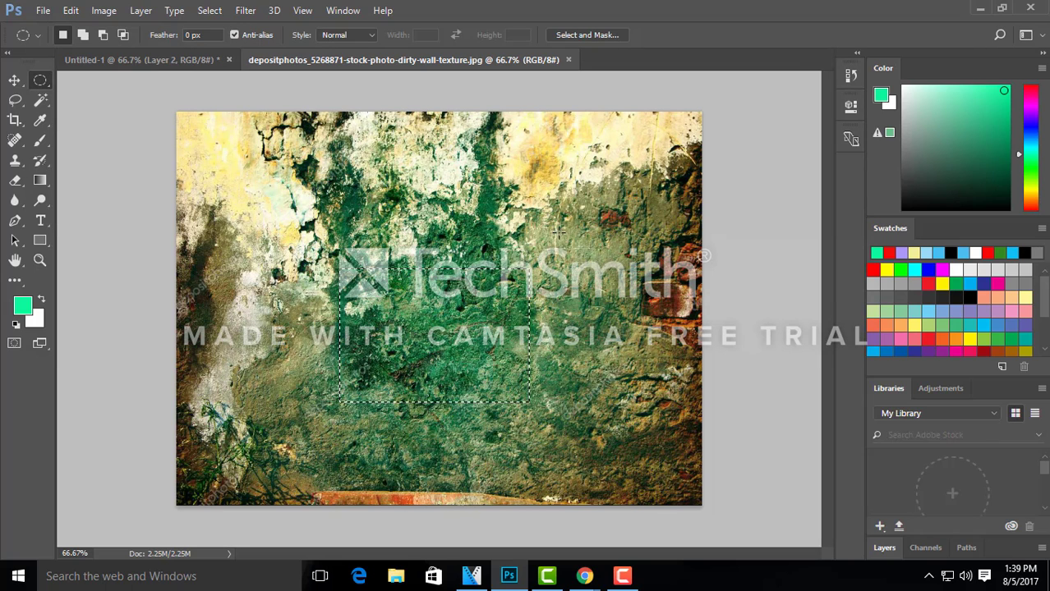
{"action": "left_click_drag", "start_coordinate": [575, 156], "coordinate": [685, 275]}
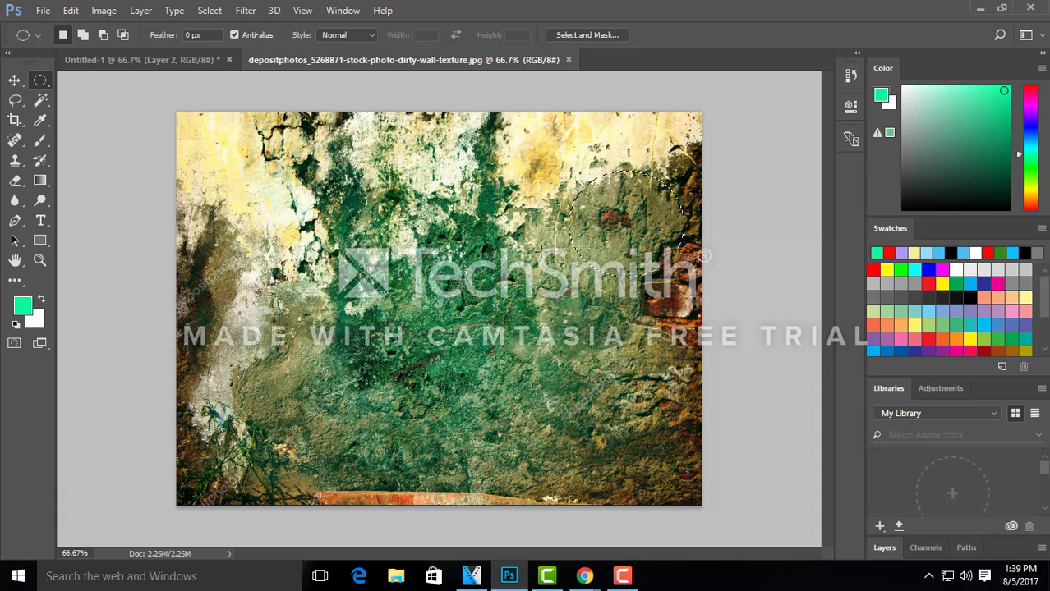
{"action": "left_click", "coordinate": [143, 59]}
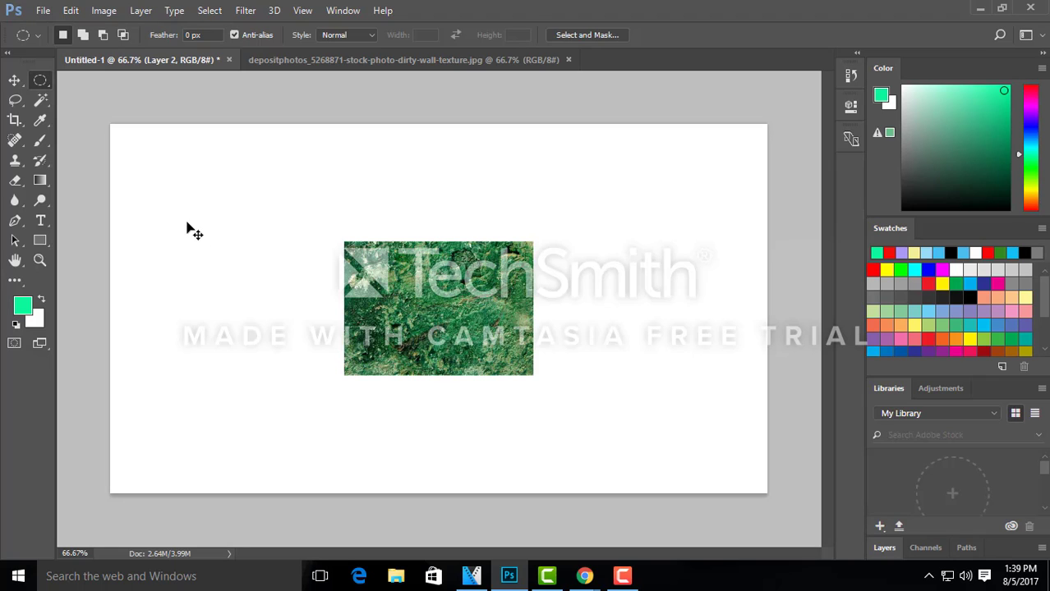
{"action": "key", "text": "ctrl+v"}
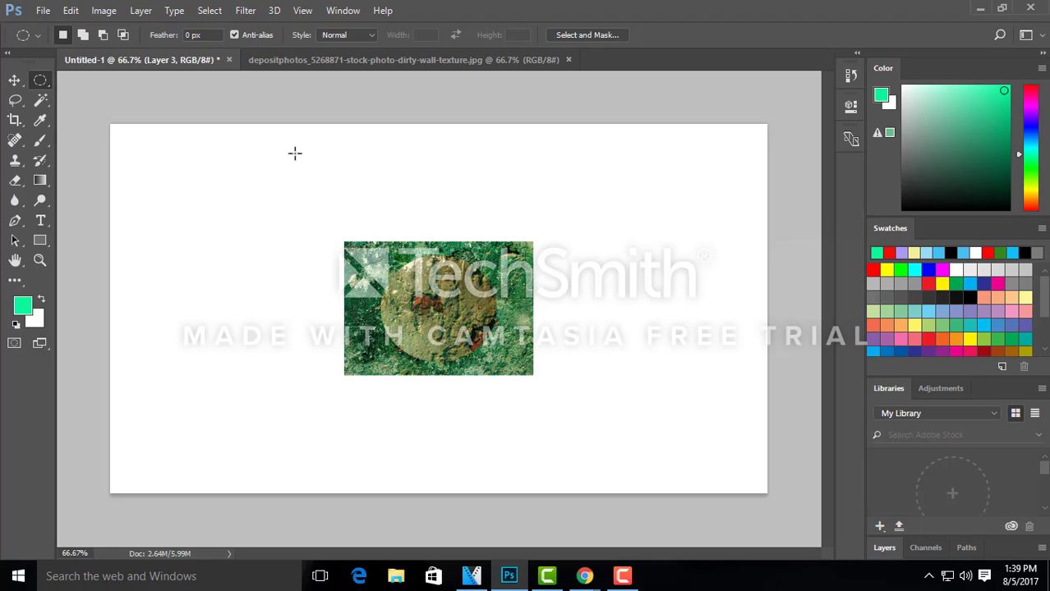
Step: Draw a large rectangular selection across the middle of the wall texture, clear it, and set the Rectangular Marquee feather to 25 px
{"action": "left_click", "coordinate": [313, 62]}
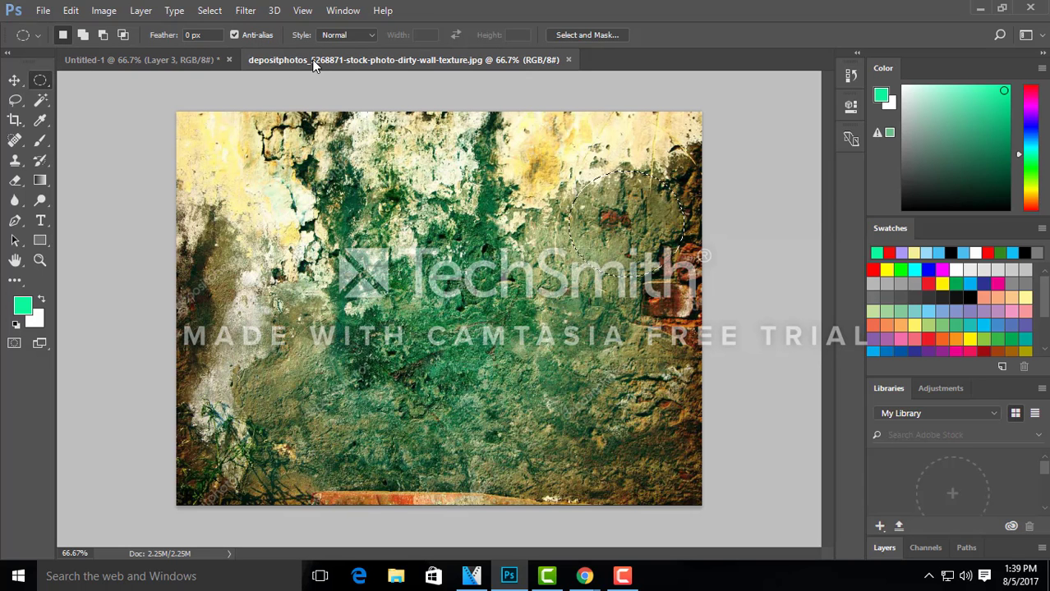
{"action": "left_click", "coordinate": [41, 83]}
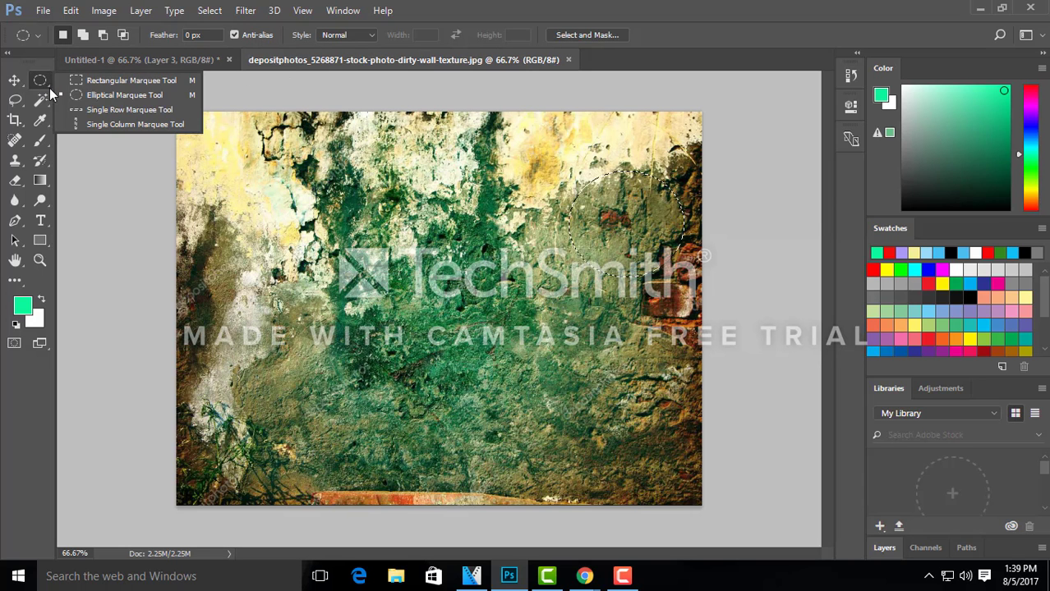
{"action": "left_click", "coordinate": [85, 80]}
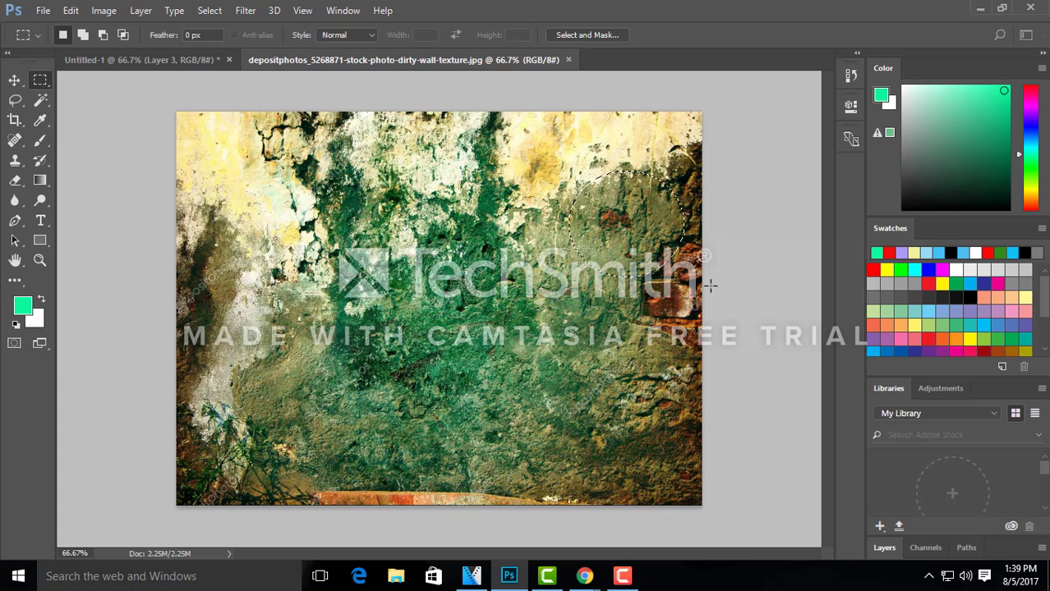
{"action": "left_click_drag", "start_coordinate": [274, 211], "coordinate": [640, 406]}
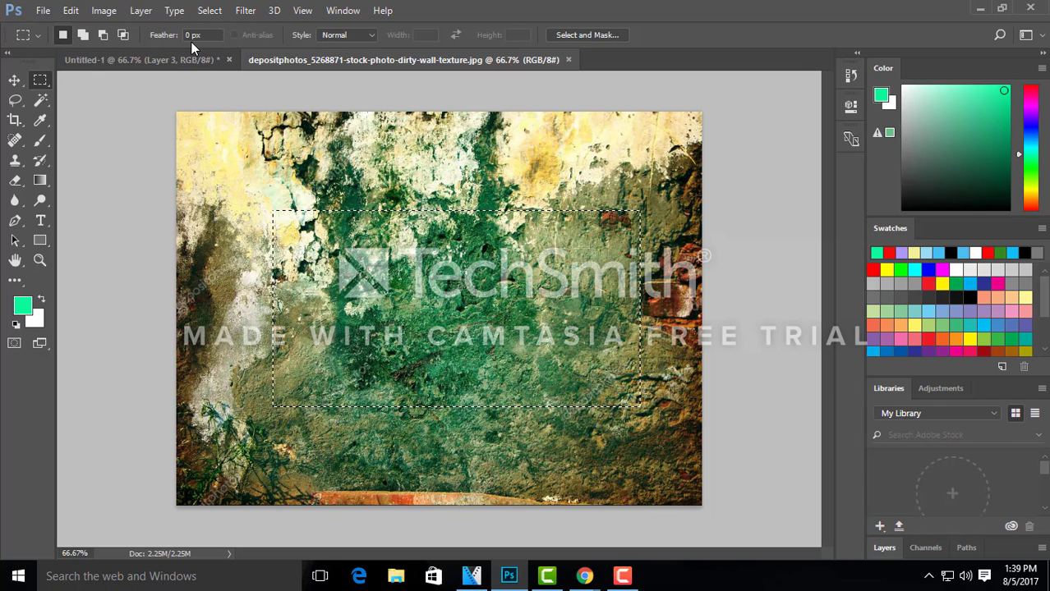
{"action": "key", "text": "ctrl+d"}
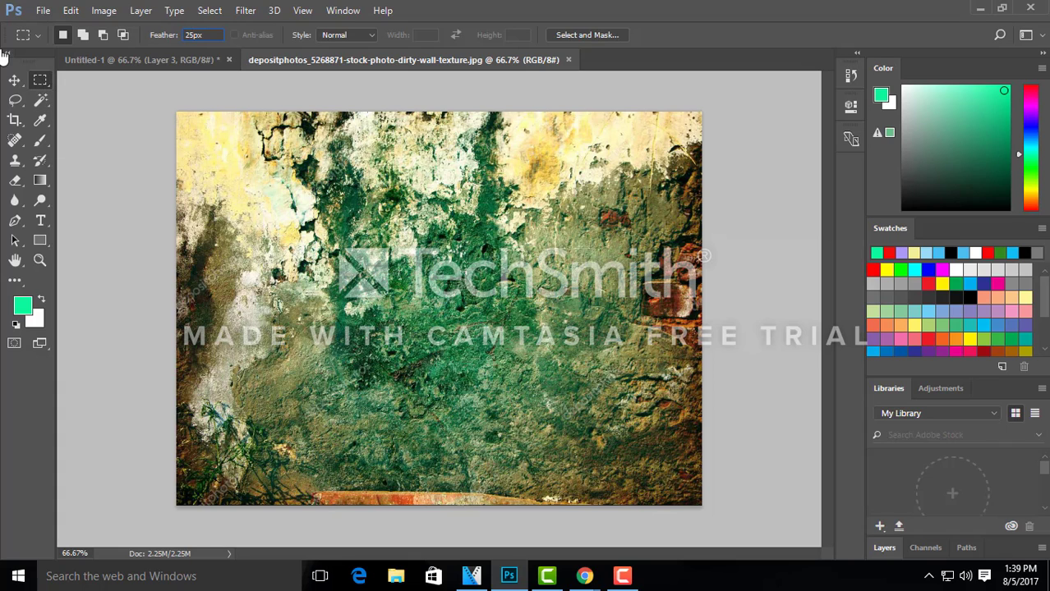
Step: Draw and clear a rectangular selection across the middle of the wall texture, then repeat with the feather set to 50 px
{"action": "left_click_drag", "start_coordinate": [403, 264], "coordinate": [622, 392]}
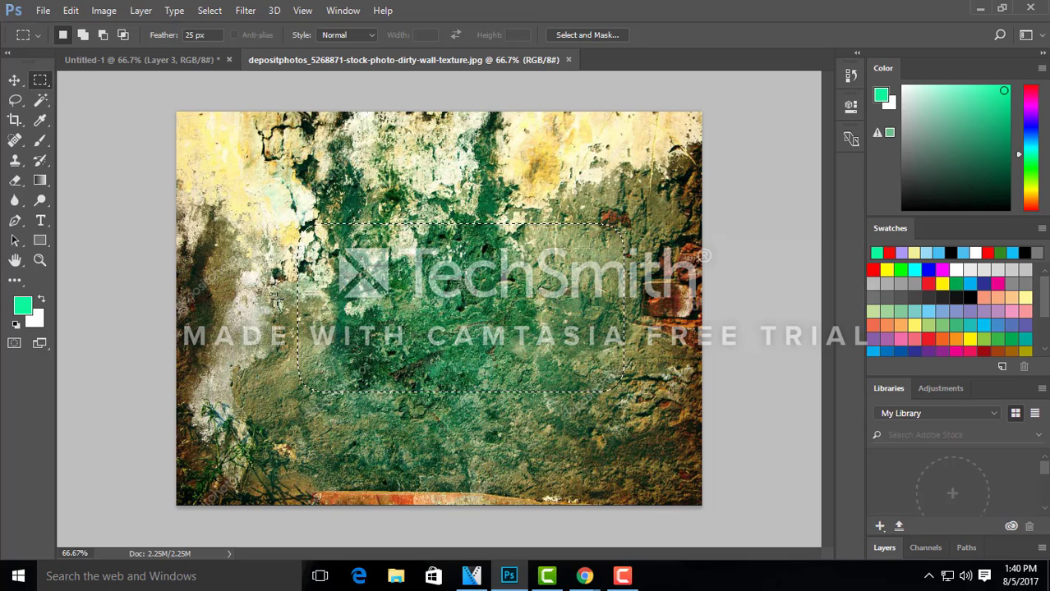
{"action": "left_click", "coordinate": [277, 301]}
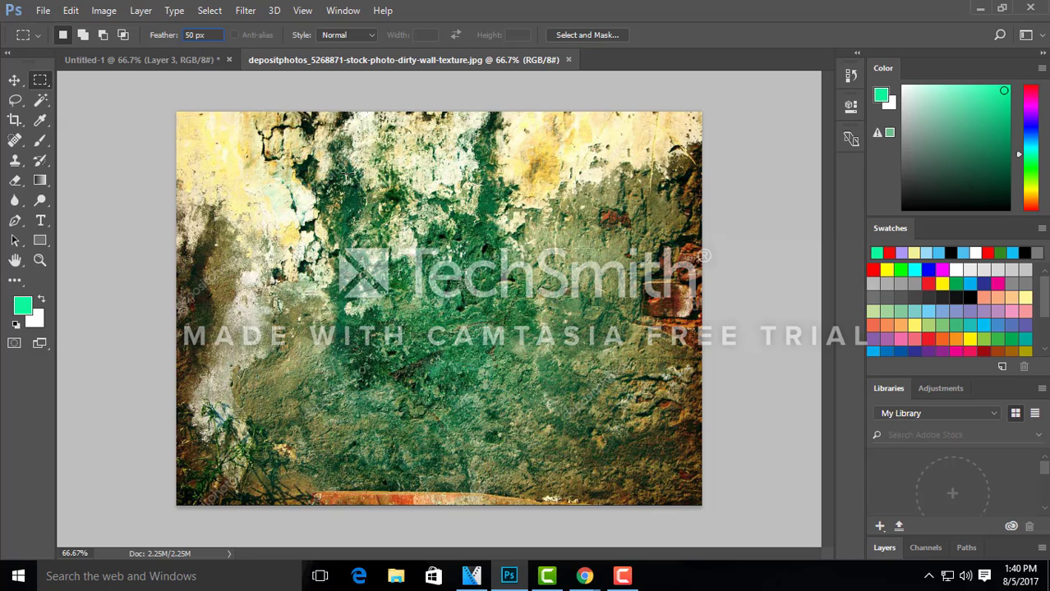
{"action": "left_click_drag", "start_coordinate": [331, 246], "coordinate": [628, 423]}
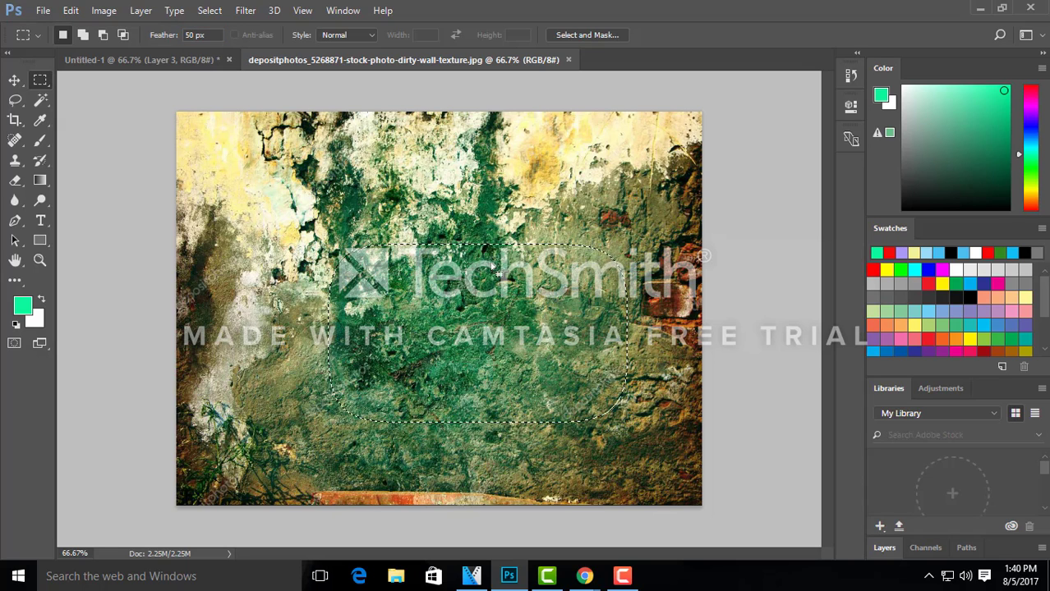
{"action": "left_click", "coordinate": [446, 333]}
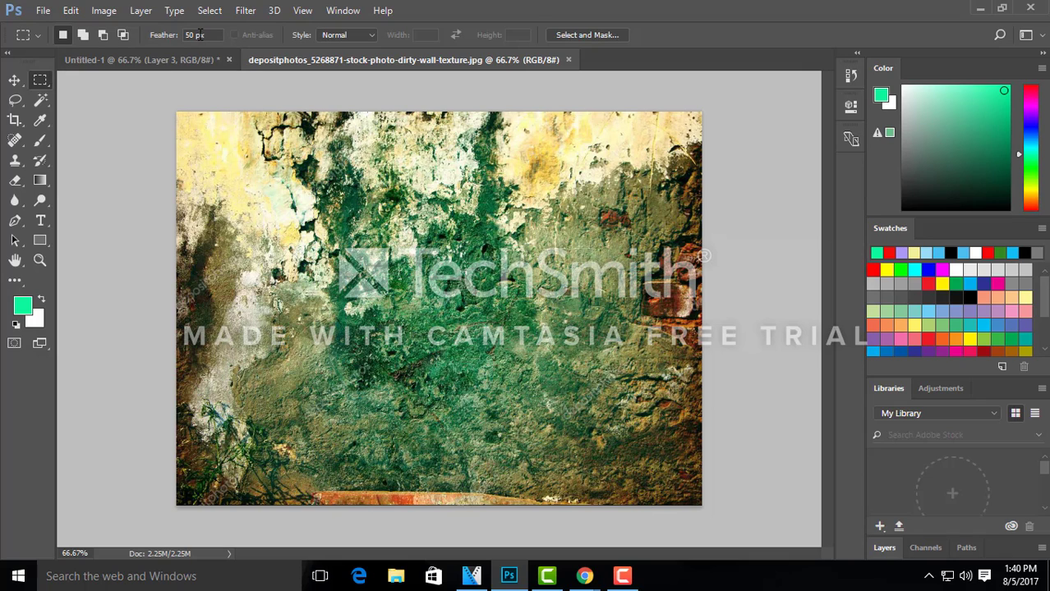
Step: Set the Rectangular Marquee feather to 100 px, draw a selection in the middle of the wall texture, and clear it
{"action": "left_click", "coordinate": [168, 40]}
{"action": "type", "text": "100"}
{"action": "key", "text": "Return"}
{"action": "left_click_drag", "start_coordinate": [376, 251], "coordinate": [616, 396]}
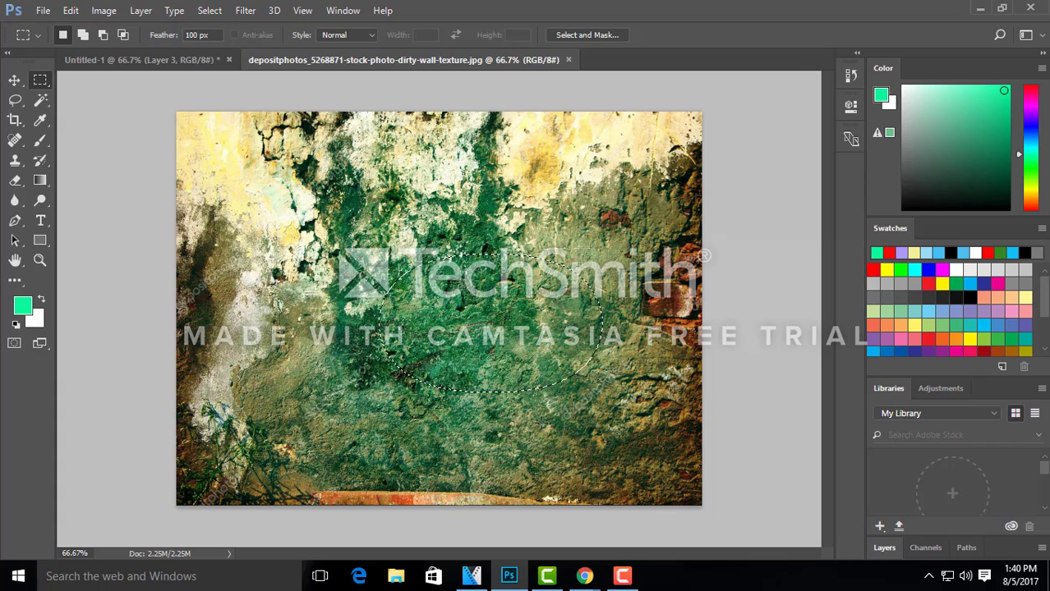
{"action": "key", "text": "ctrl+d"}
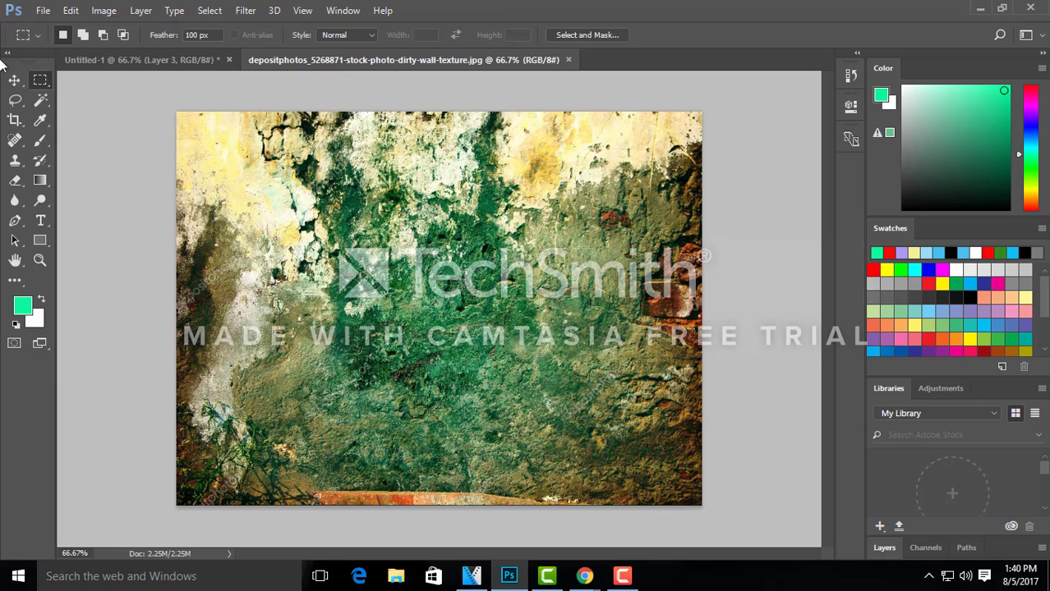
Step: Select a single pixel row near the bottom edge of the wall texture with the Single Row Marquee tool, then clear it
{"action": "right_click", "coordinate": [35, 87]}
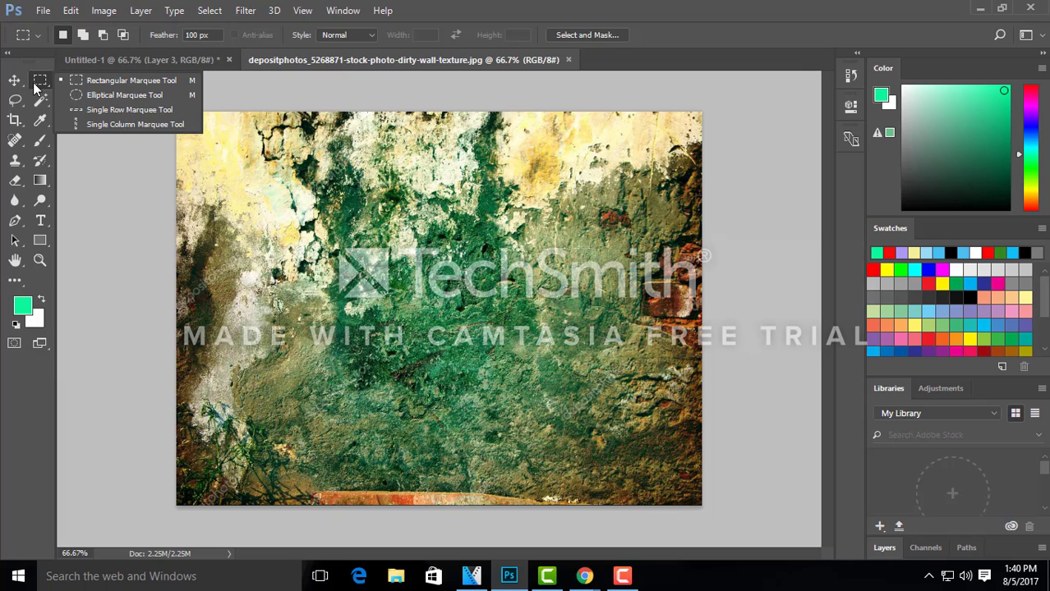
{"action": "left_click", "coordinate": [120, 114]}
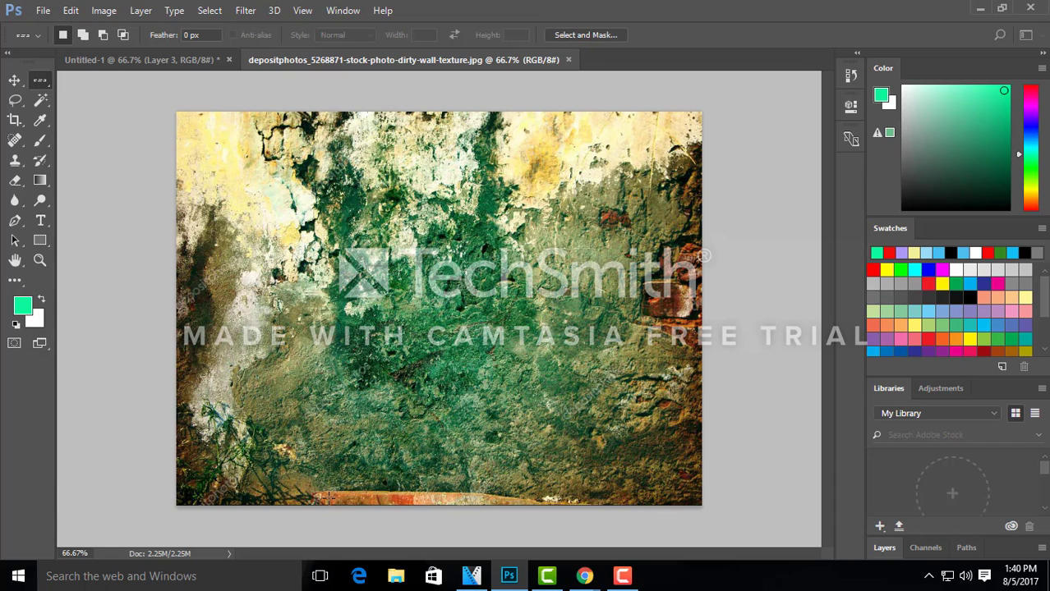
{"action": "left_click_drag", "start_coordinate": [328, 498], "coordinate": [441, 493]}
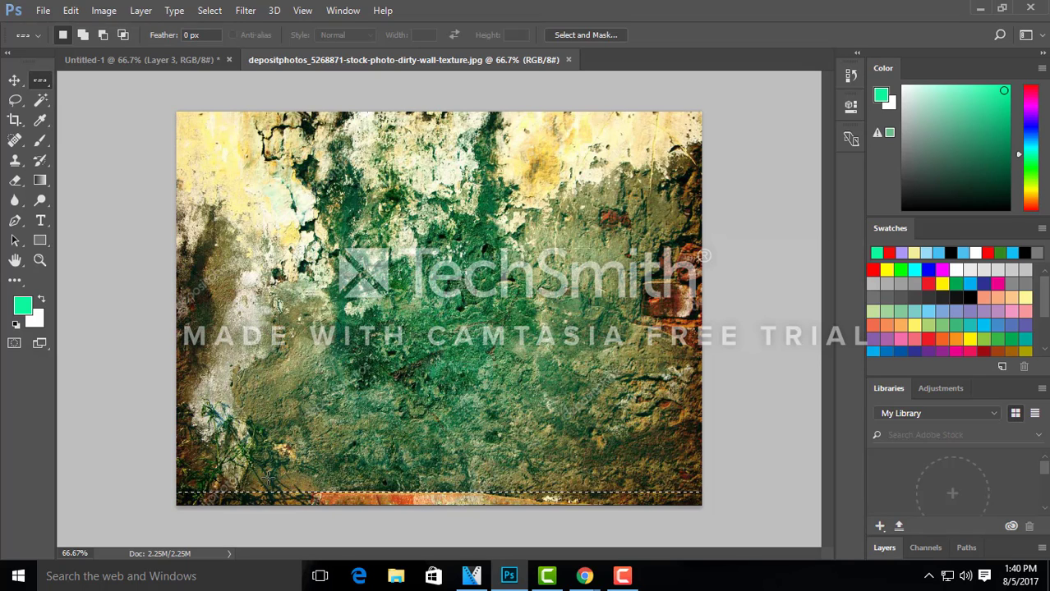
{"action": "key", "text": "ctrl+d"}
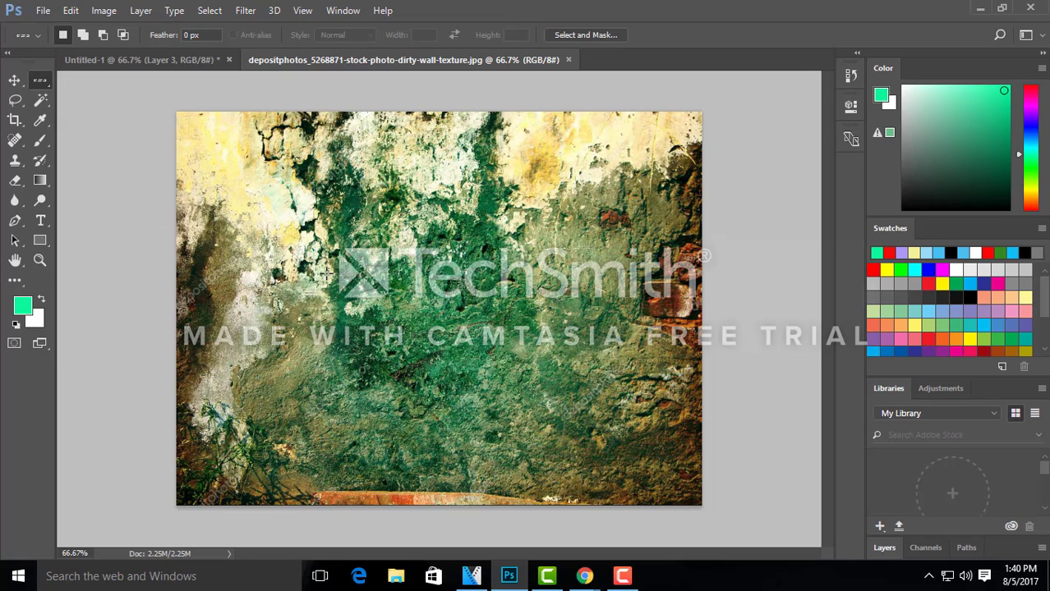
Step: Draw two successive selections in the middle of the wall texture with the 100 px feathered Rectangular Marquee, clearing each one
{"action": "right_click", "coordinate": [39, 79]}
{"action": "left_click", "coordinate": [65, 81]}
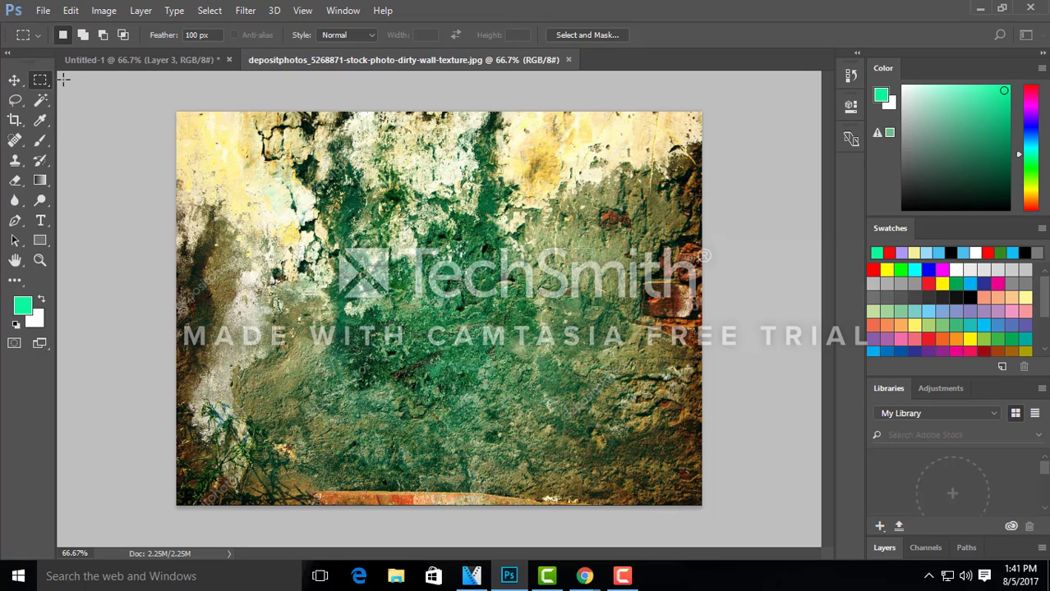
{"action": "left_click_drag", "start_coordinate": [350, 196], "coordinate": [589, 422]}
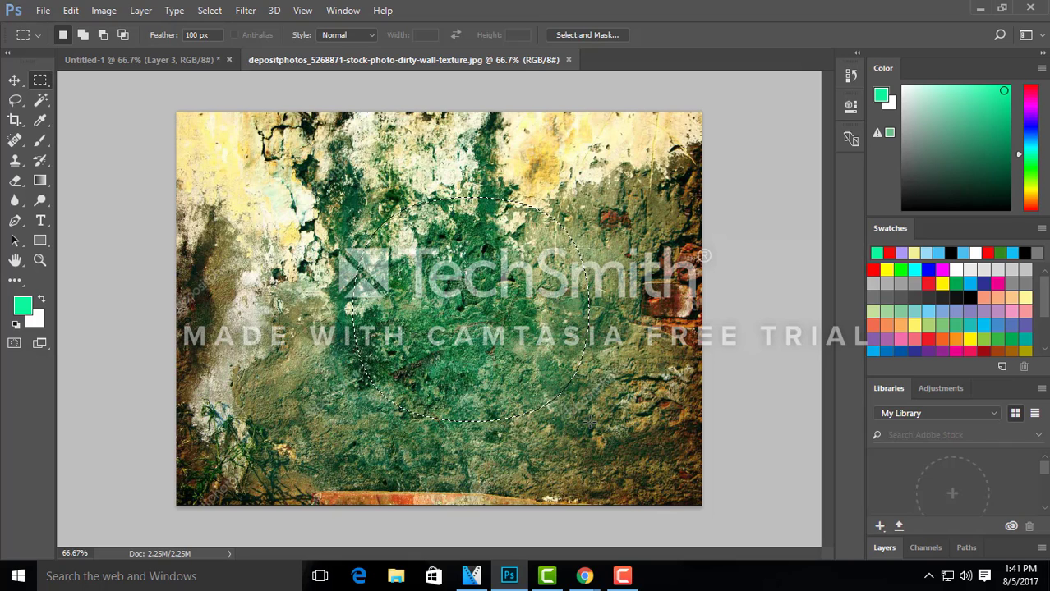
{"action": "key", "text": "ctrl+d"}
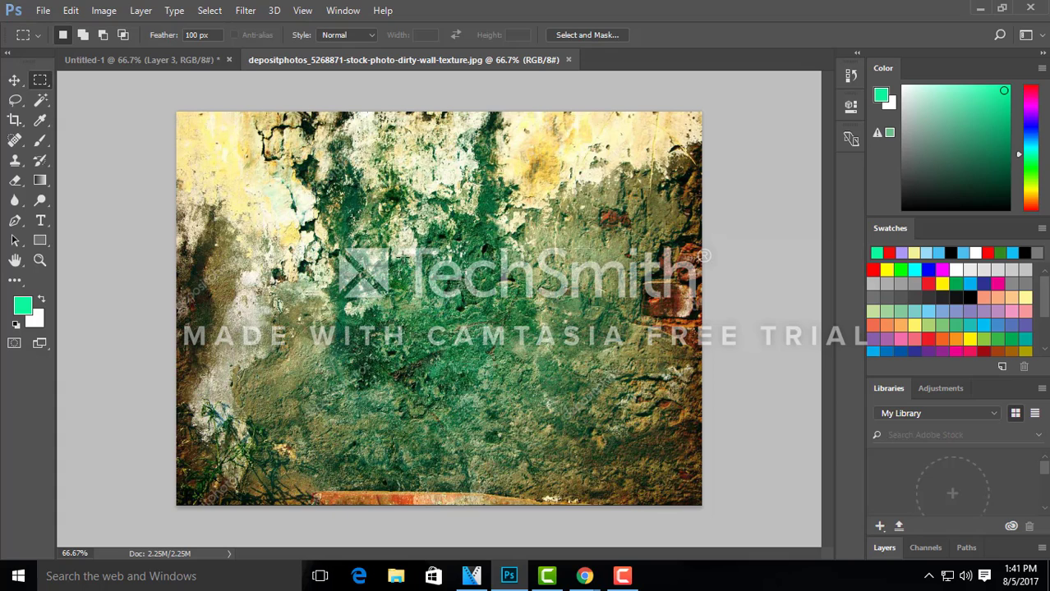
{"action": "left_click_drag", "start_coordinate": [349, 213], "coordinate": [535, 396]}
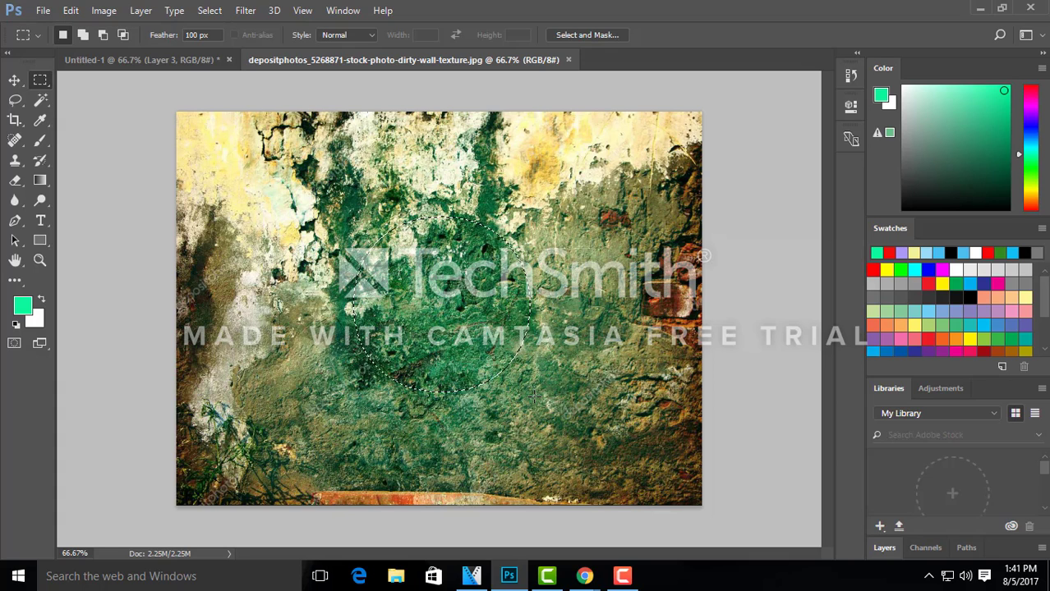
{"action": "key", "text": "ctrl+d"}
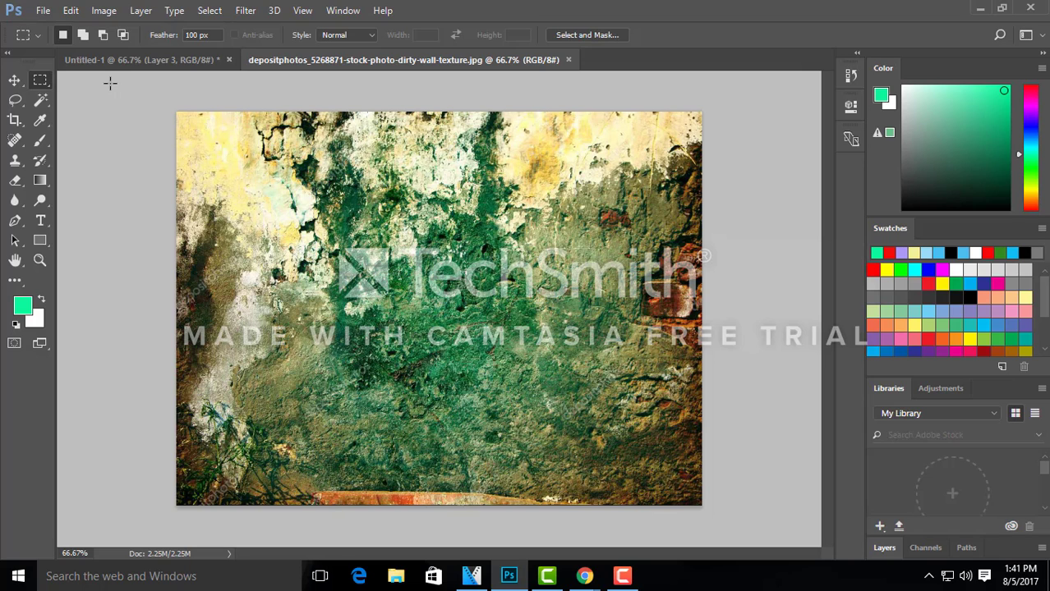
Step: In Untitled-1, move the circular wall piece off the rectangles to the left side of the canvas
{"action": "left_click", "coordinate": [192, 61]}
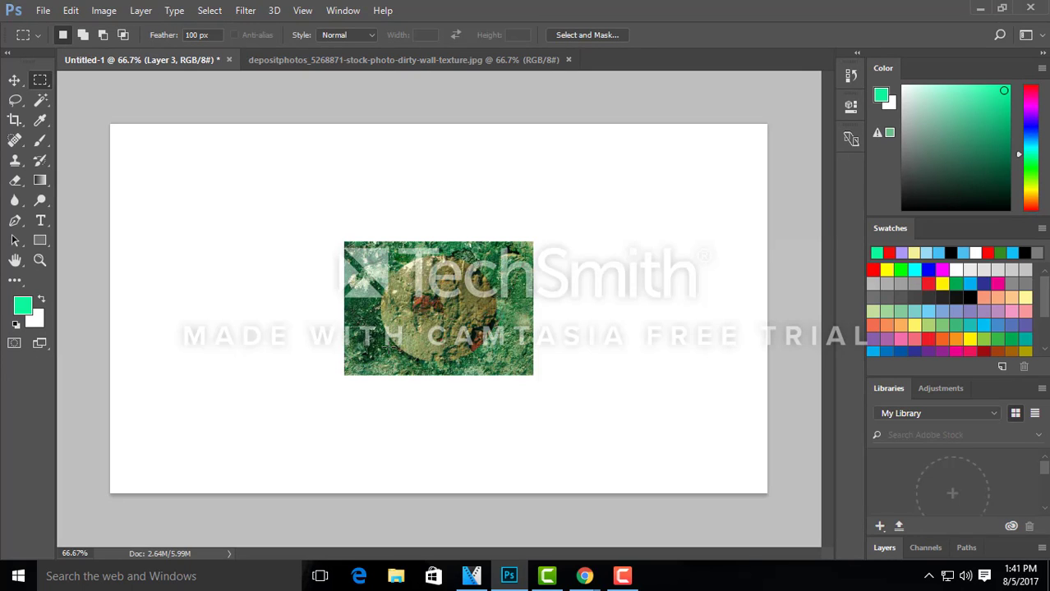
{"action": "left_click", "coordinate": [15, 80]}
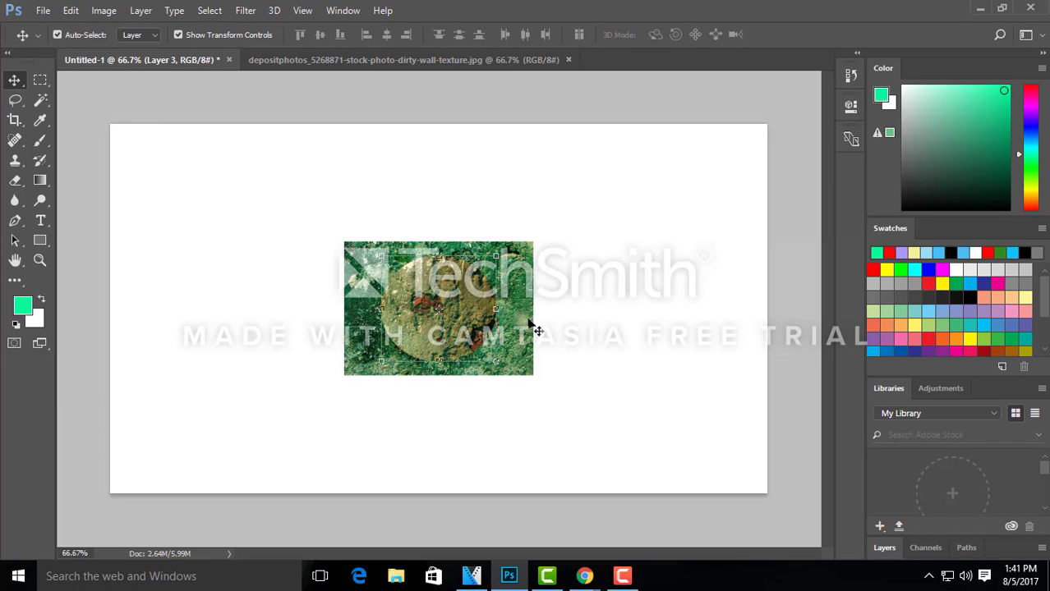
{"action": "left_click_drag", "start_coordinate": [462, 301], "coordinate": [210, 256]}
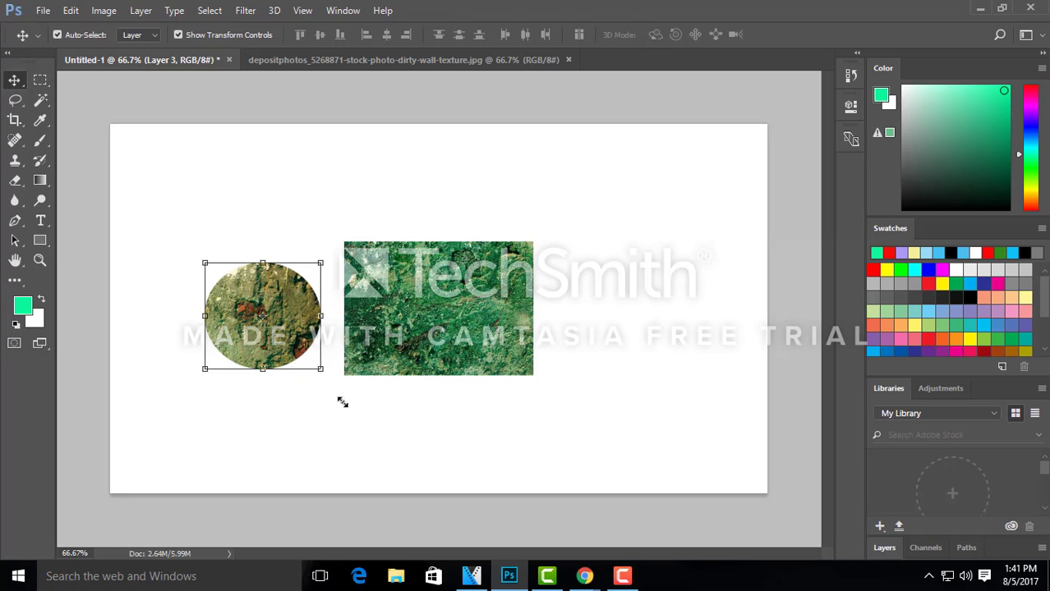
Step: Scale the circular wall piece into a larger upright oval at about 136% height, move it to the canvas's upper left, and apply the transform
{"action": "left_click_drag", "start_coordinate": [320, 369], "coordinate": [372, 391]}
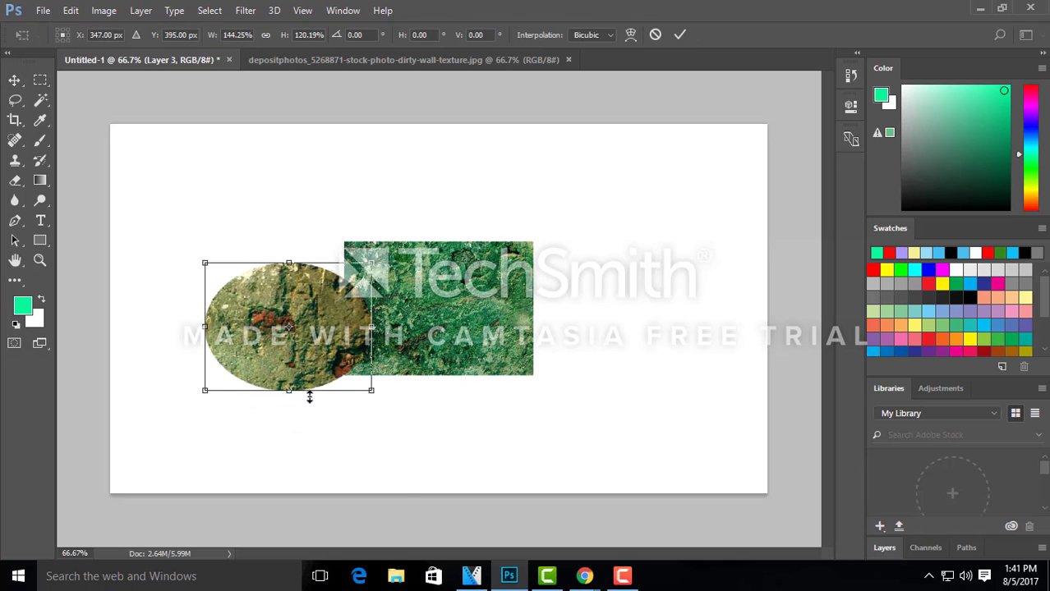
{"action": "left_click_drag", "start_coordinate": [287, 394], "coordinate": [325, 410]}
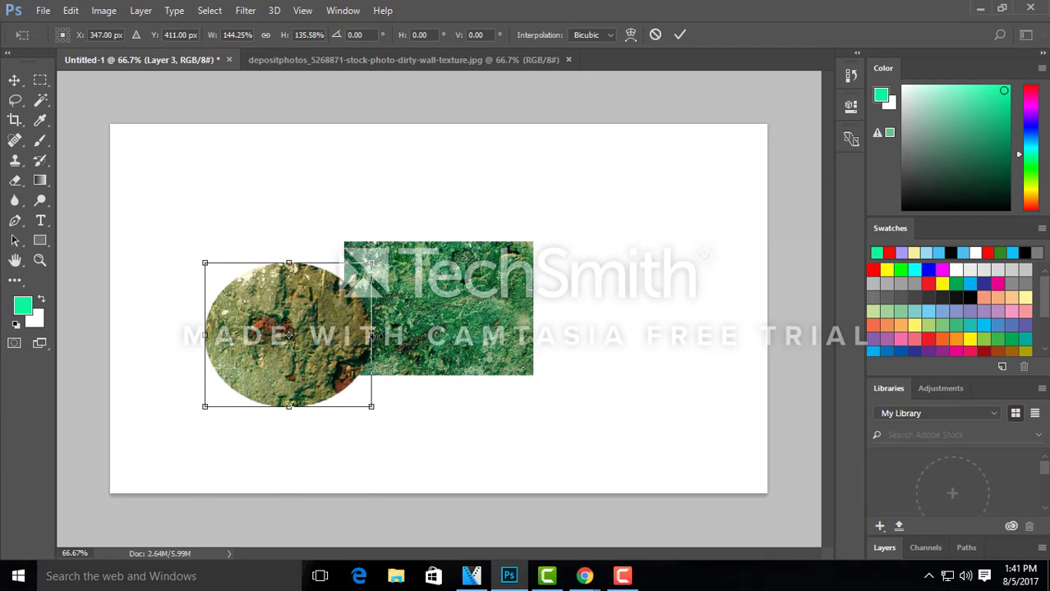
{"action": "left_click_drag", "start_coordinate": [373, 337], "coordinate": [332, 335]}
{"action": "left_click_drag", "start_coordinate": [247, 349], "coordinate": [217, 255]}
{"action": "key", "text": "Return"}
Step: Separate the two stacked wall rectangles, placing one on the right of the canvas and the other below the oval
{"action": "left_click_drag", "start_coordinate": [491, 373], "coordinate": [746, 241]}
{"action": "left_click_drag", "start_coordinate": [390, 374], "coordinate": [222, 451]}
{"action": "left_click_drag", "start_coordinate": [598, 253], "coordinate": [581, 328]}
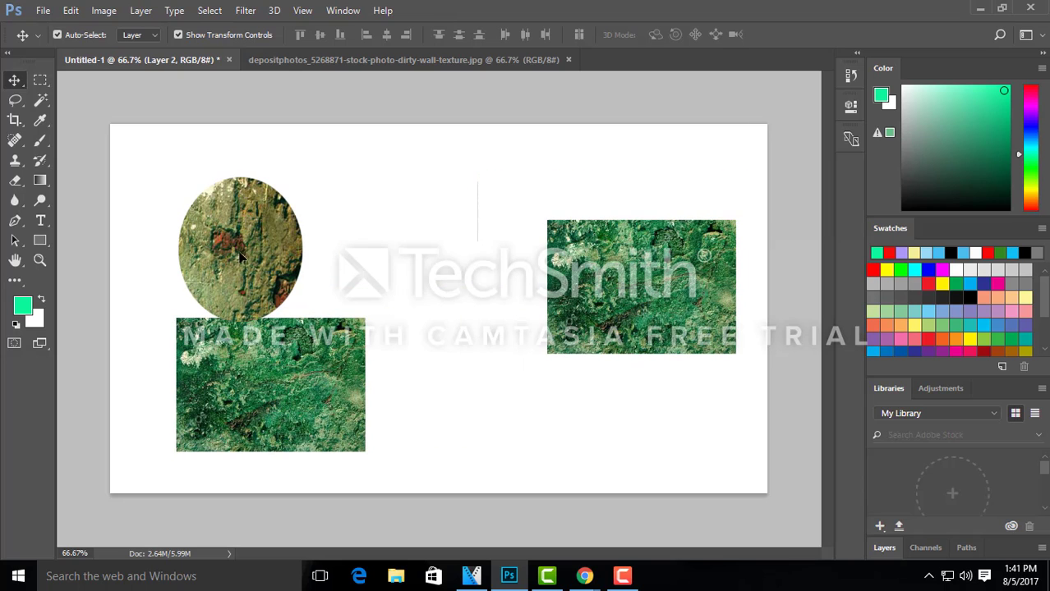
Step: Move the oval to the canvas's top centre, with one wall rectangle on the left and the other against the right edge
{"action": "left_click_drag", "start_coordinate": [235, 203], "coordinate": [366, 273]}
{"action": "left_click_drag", "start_coordinate": [614, 315], "coordinate": [528, 397]}
{"action": "left_click_drag", "start_coordinate": [359, 306], "coordinate": [391, 281]}
{"action": "left_click_drag", "start_coordinate": [467, 377], "coordinate": [450, 396]}
{"action": "left_click_drag", "start_coordinate": [345, 382], "coordinate": [361, 393]}
{"action": "left_click_drag", "start_coordinate": [505, 407], "coordinate": [488, 413]}
{"action": "left_click_drag", "start_coordinate": [424, 299], "coordinate": [460, 224]}
{"action": "left_click_drag", "start_coordinate": [319, 368], "coordinate": [303, 296]}
{"action": "left_click_drag", "start_coordinate": [437, 376], "coordinate": [440, 375]}
{"action": "left_click_drag", "start_coordinate": [592, 294], "coordinate": [592, 292]}
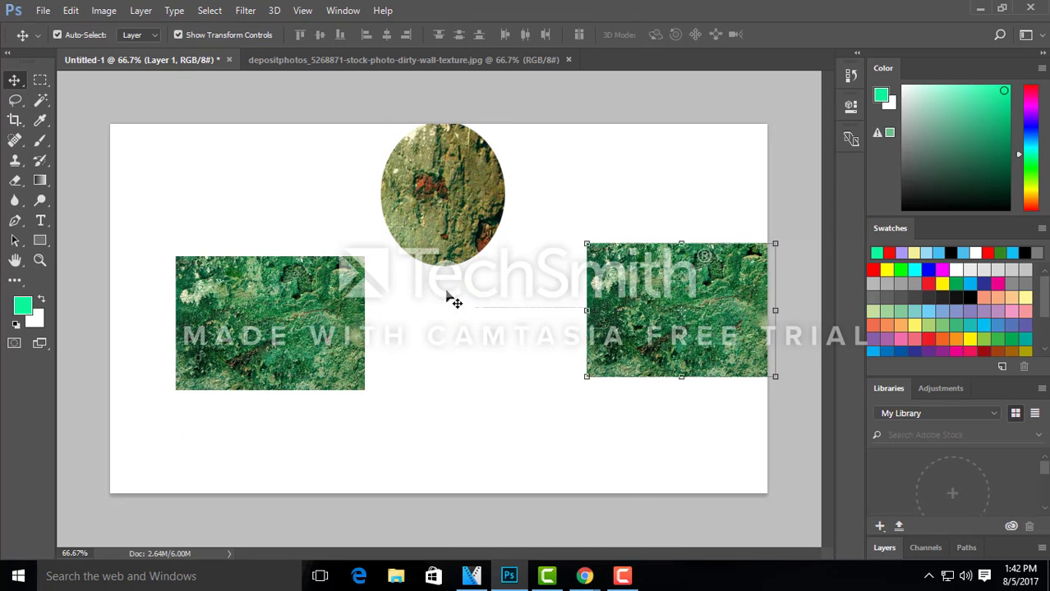
Step: Arrange the two wall rectangles in the canvas's upper left and upper right, with the oval centred below them
{"action": "left_click_drag", "start_coordinate": [457, 236], "coordinate": [469, 364]}
{"action": "left_click_drag", "start_coordinate": [298, 315], "coordinate": [289, 241]}
{"action": "left_click_drag", "start_coordinate": [345, 324], "coordinate": [345, 324]}
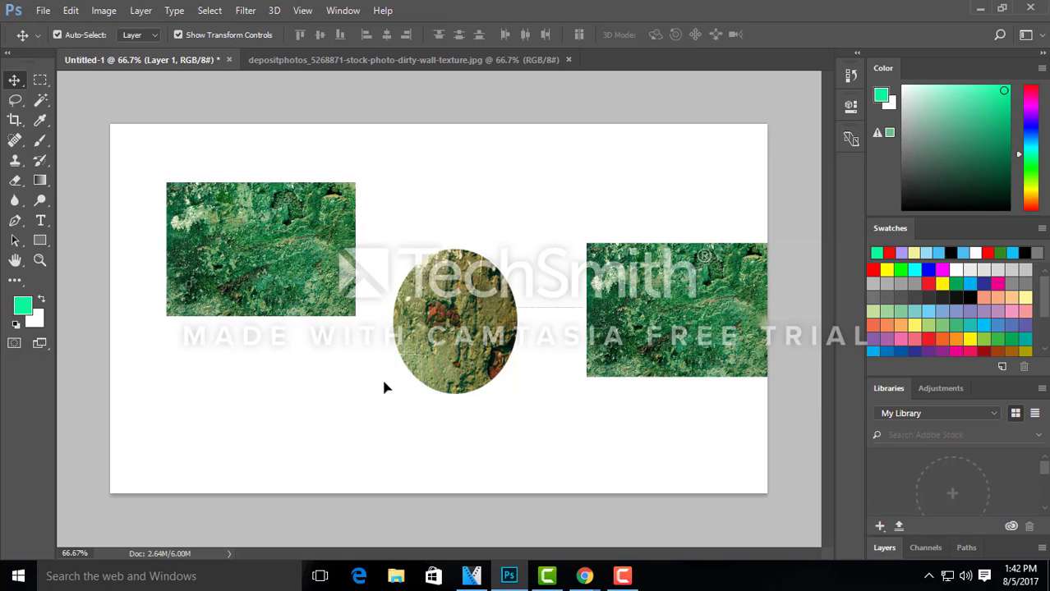
{"action": "left_click_drag", "start_coordinate": [384, 387], "coordinate": [350, 460]}
{"action": "left_click_drag", "start_coordinate": [651, 288], "coordinate": [611, 225]}
{"action": "left_click_drag", "start_coordinate": [465, 382], "coordinate": [503, 365]}
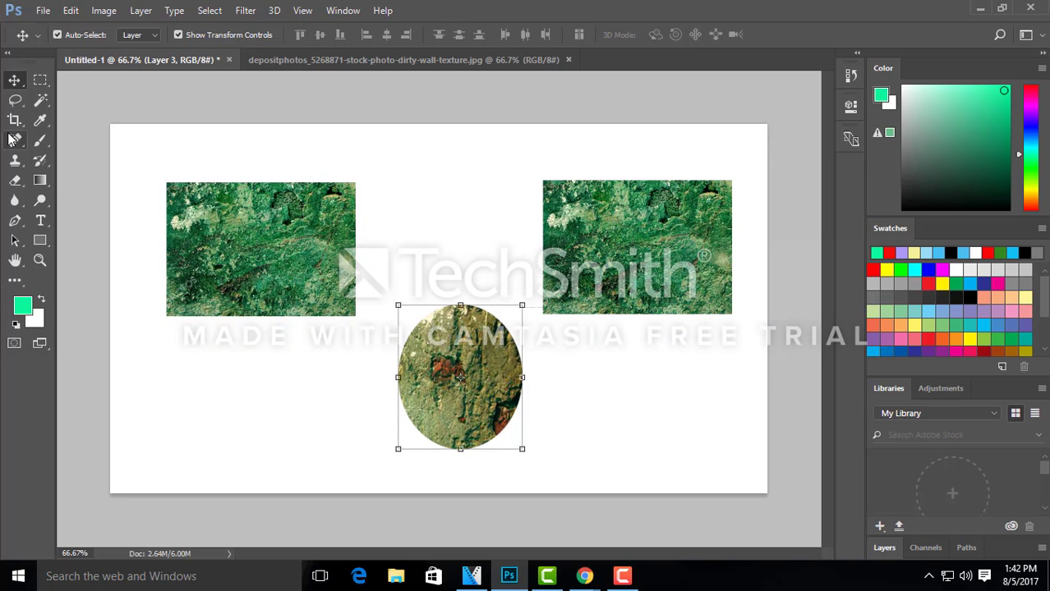